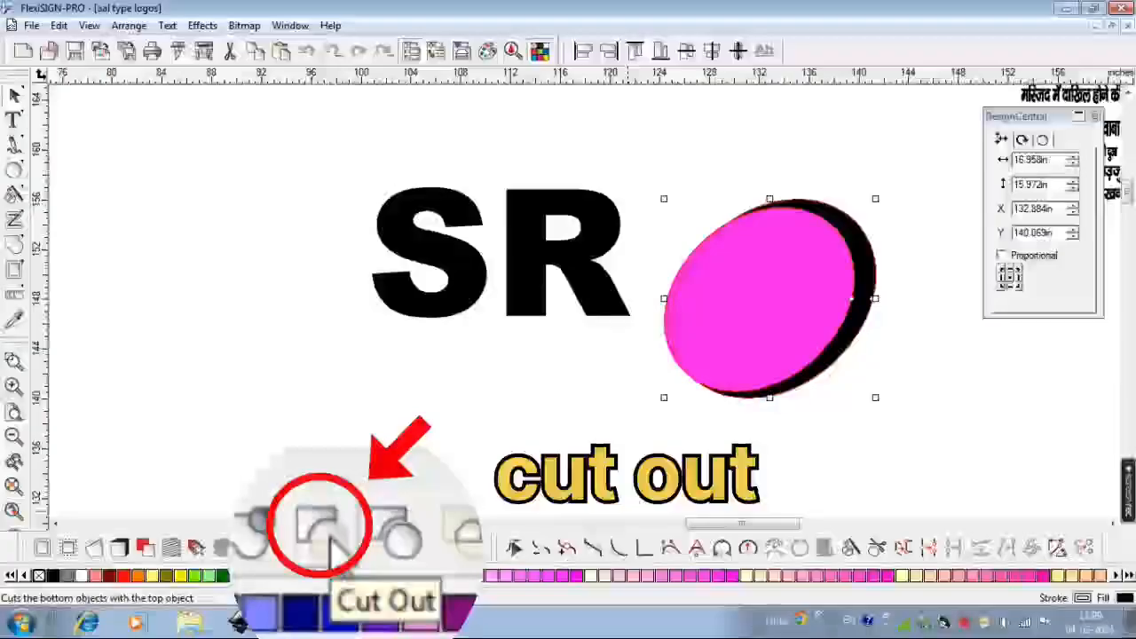
# Cut the pink ellipse out of the black one, fill the crescent magenta and position it across the SR letters.
pyautogui.moveTo(845, 324); pyautogui.dragTo(546, 274)
pyautogui.scroll(1, 629, 320)
pyautogui.moveTo(644, 349); pyautogui.dragTo(639, 350)
pyautogui.click(876, 576)
pyautogui.press('Left')
pyautogui.press('Up')
pyautogui.press('Right')
pyautogui.moveTo(451, 307); pyautogui.dragTo(450, 309)
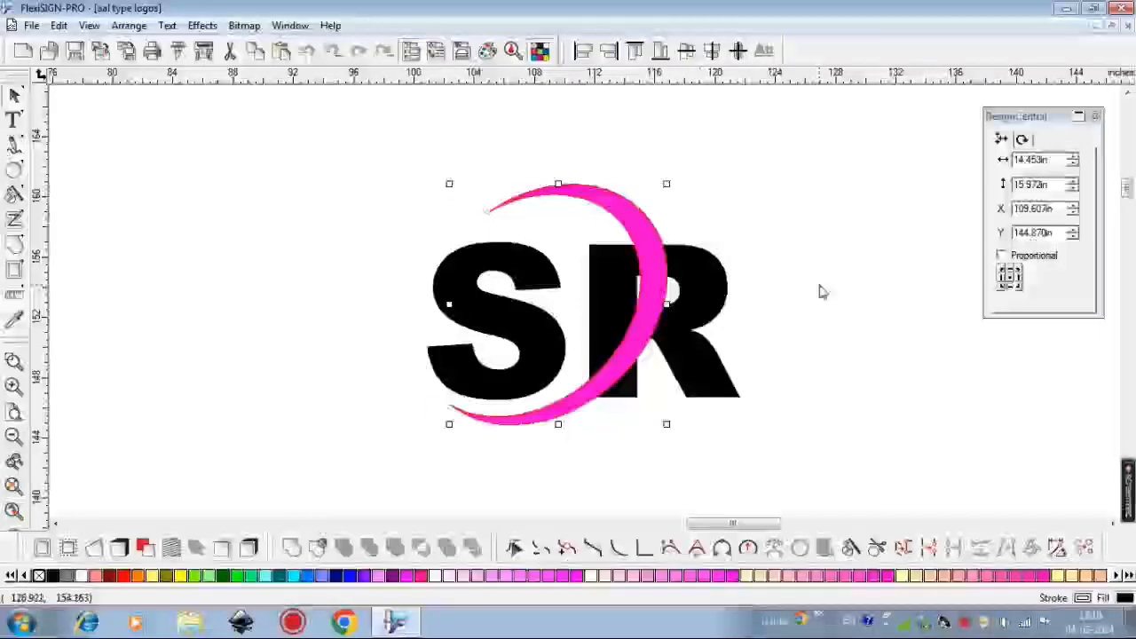
# Move the crescent off the letters into the empty area beside the R and fill it blue.
pyautogui.scroll(-2, 667, 392)
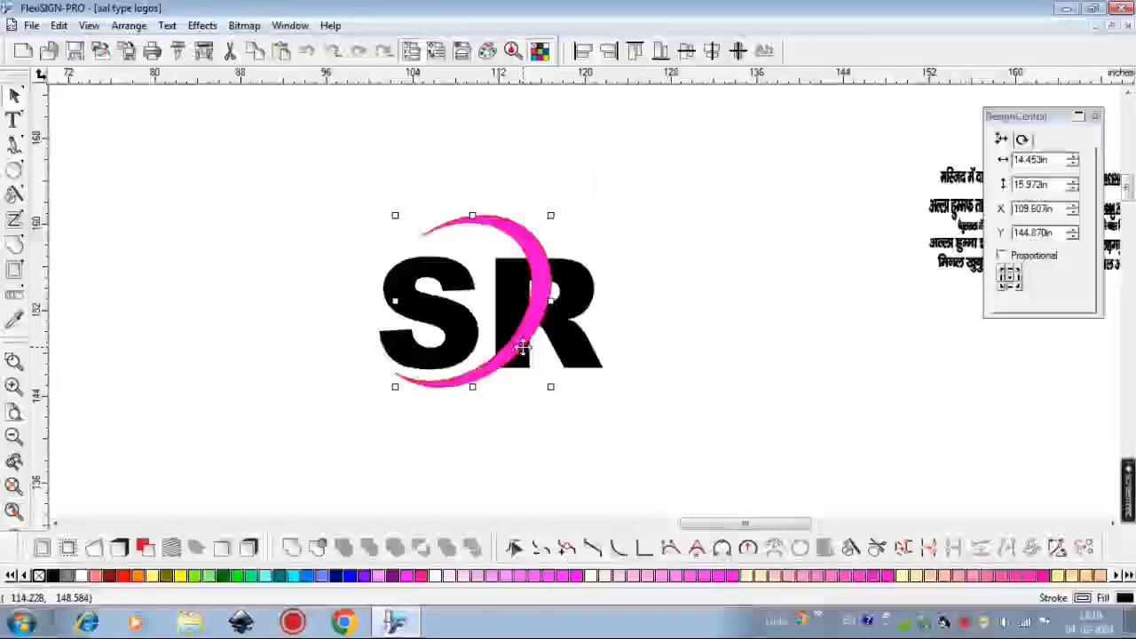
pyautogui.moveTo(520, 349); pyautogui.dragTo(731, 372)
pyautogui.scroll(1, 731, 373)
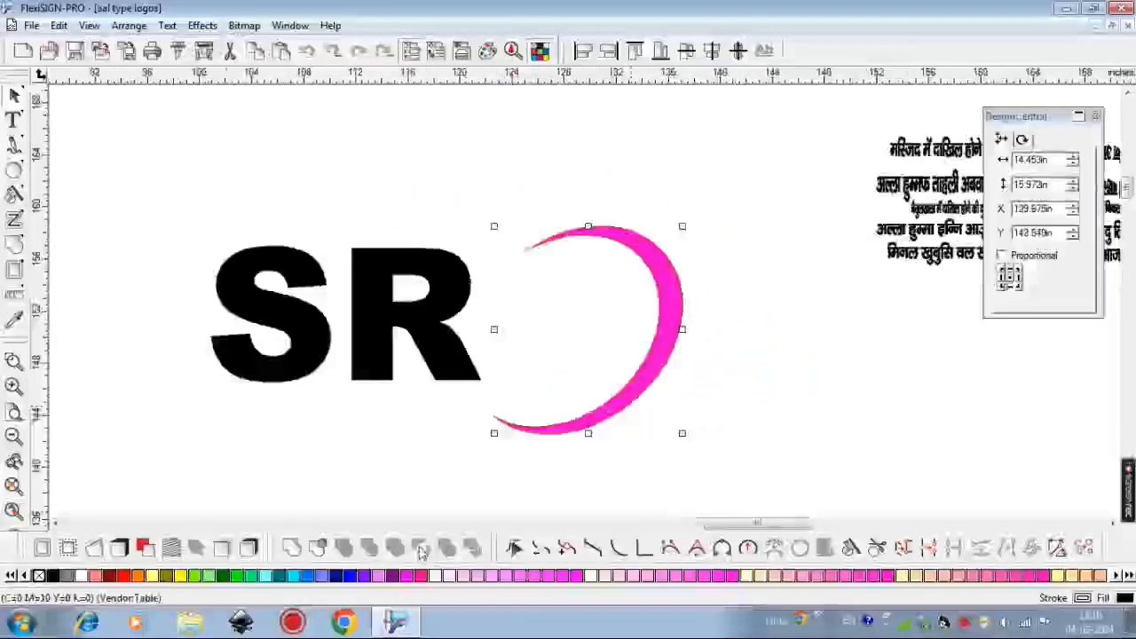
pyautogui.click(336, 575)
pyautogui.click(621, 444)
pyautogui.scroll(1, 663, 415)
pyautogui.click(655, 414)
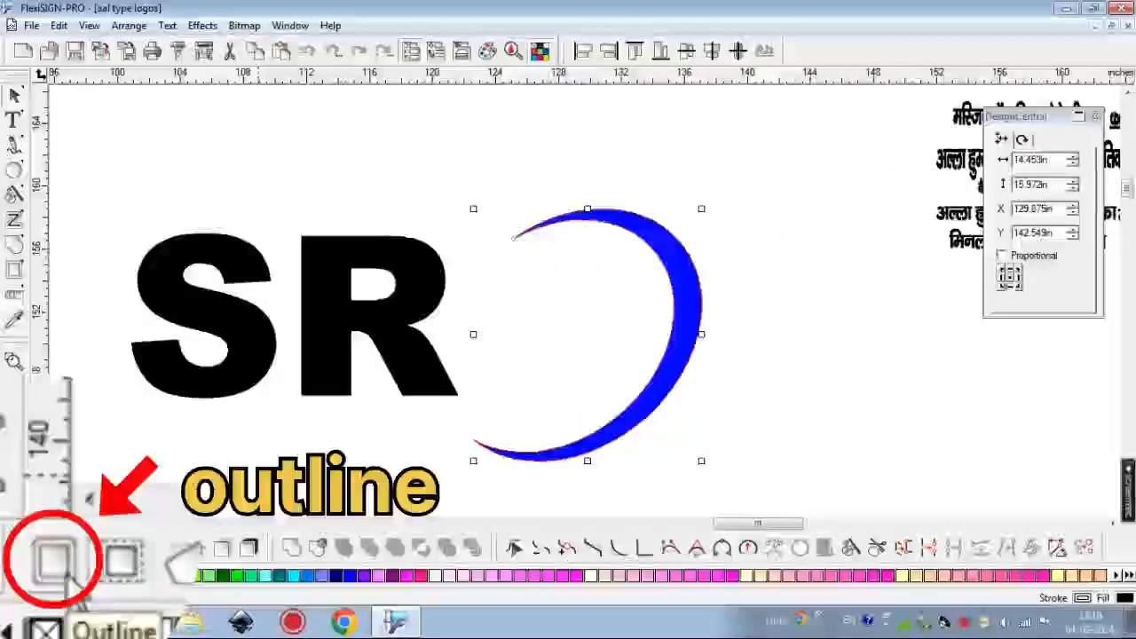
# Add a red 0.359 in outline without backing to the blue crescent, keeping the original.
pyautogui.click(67, 590)
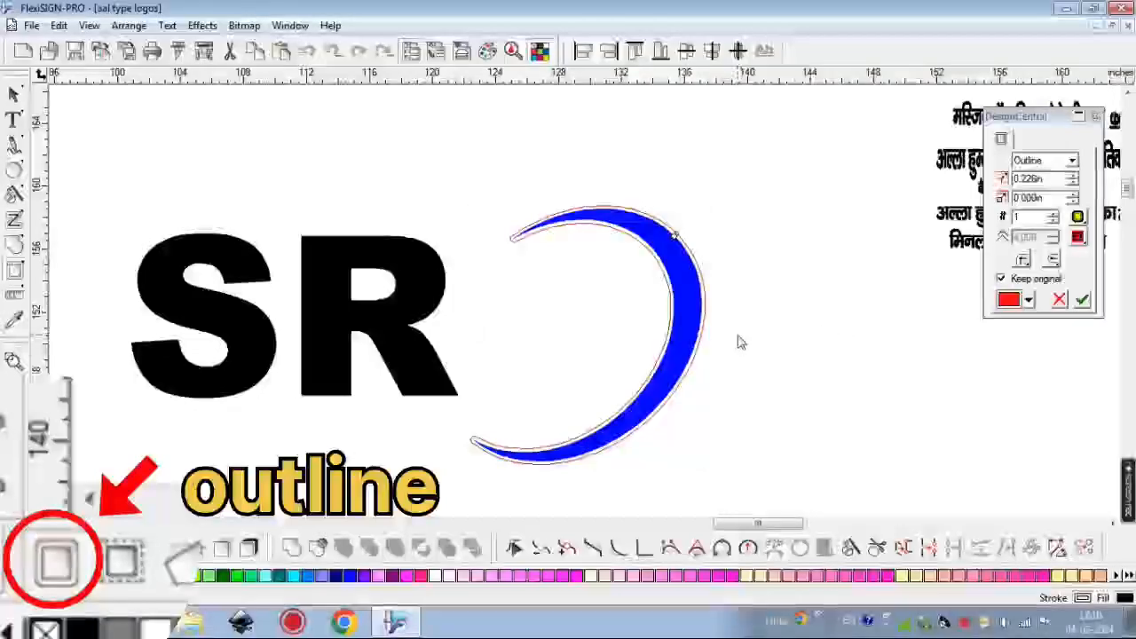
pyautogui.scroll(1, 654, 332)
pyautogui.moveTo(709, 213); pyautogui.dragTo(707, 211)
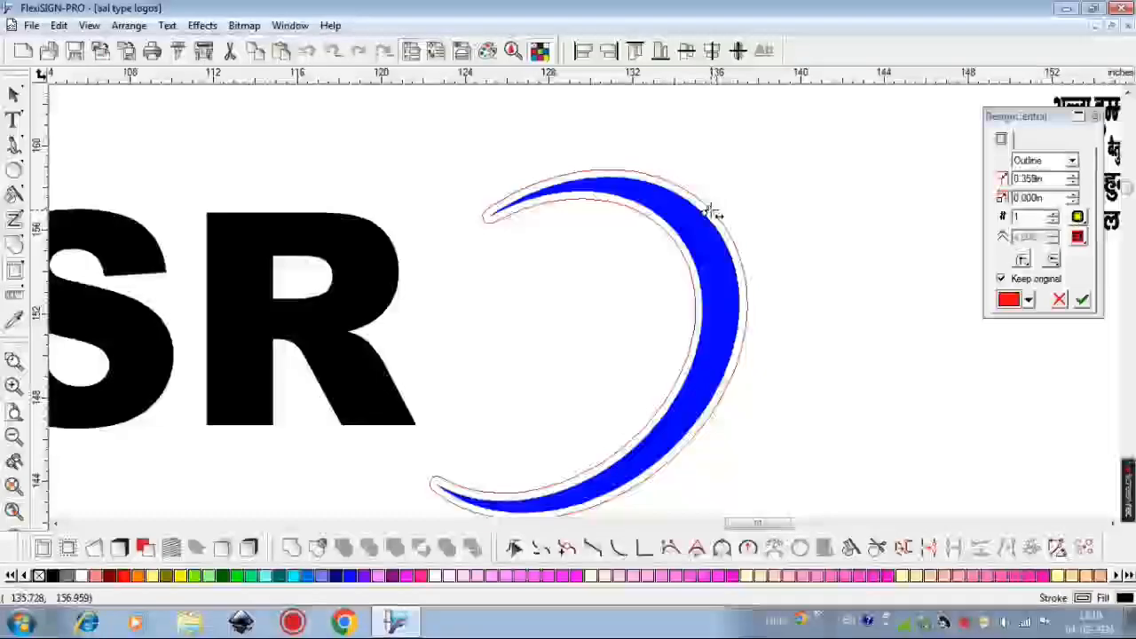
pyautogui.click(1077, 236)
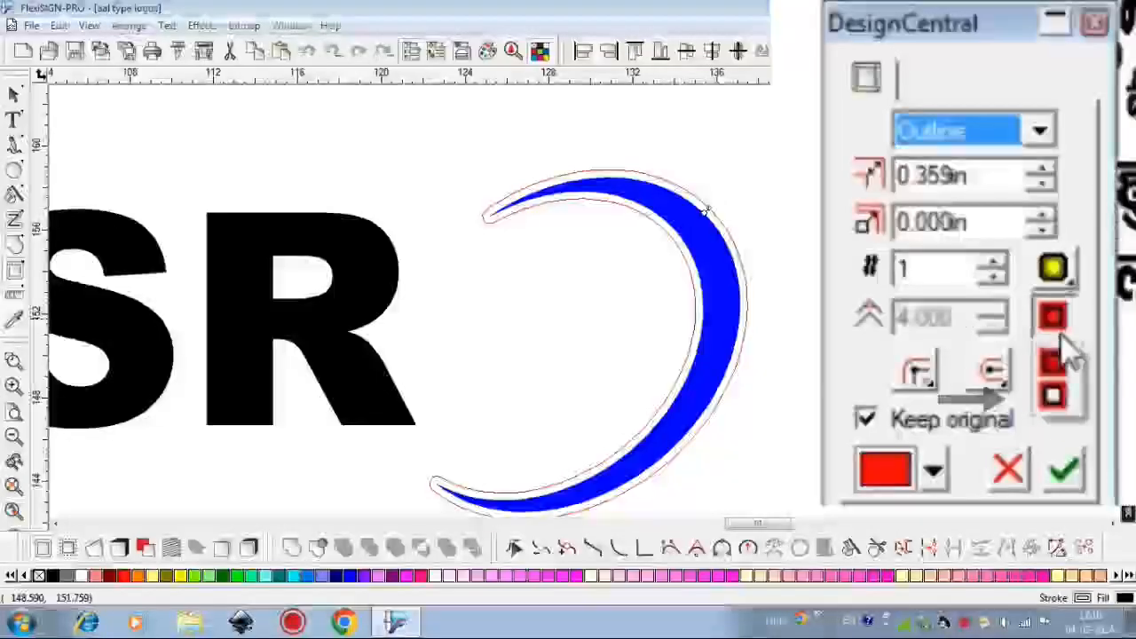
pyautogui.click(1059, 406)
pyautogui.click(1065, 468)
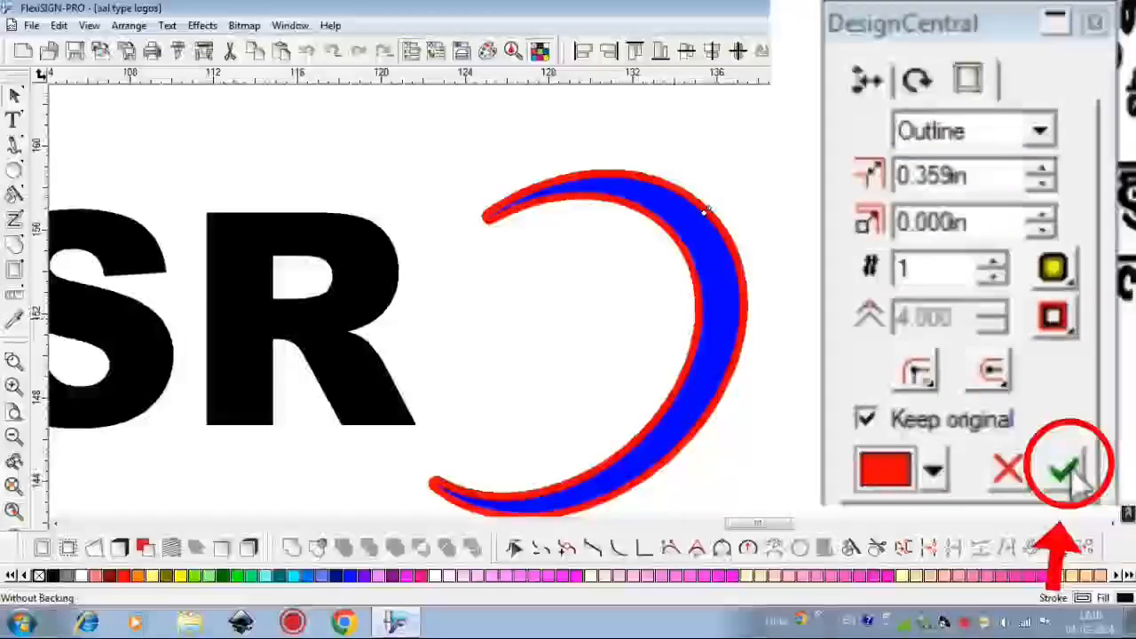
# Separate the red outline from the blue crescent and move the crescent aside, clear of the outline.
pyautogui.rightClick(717, 346)
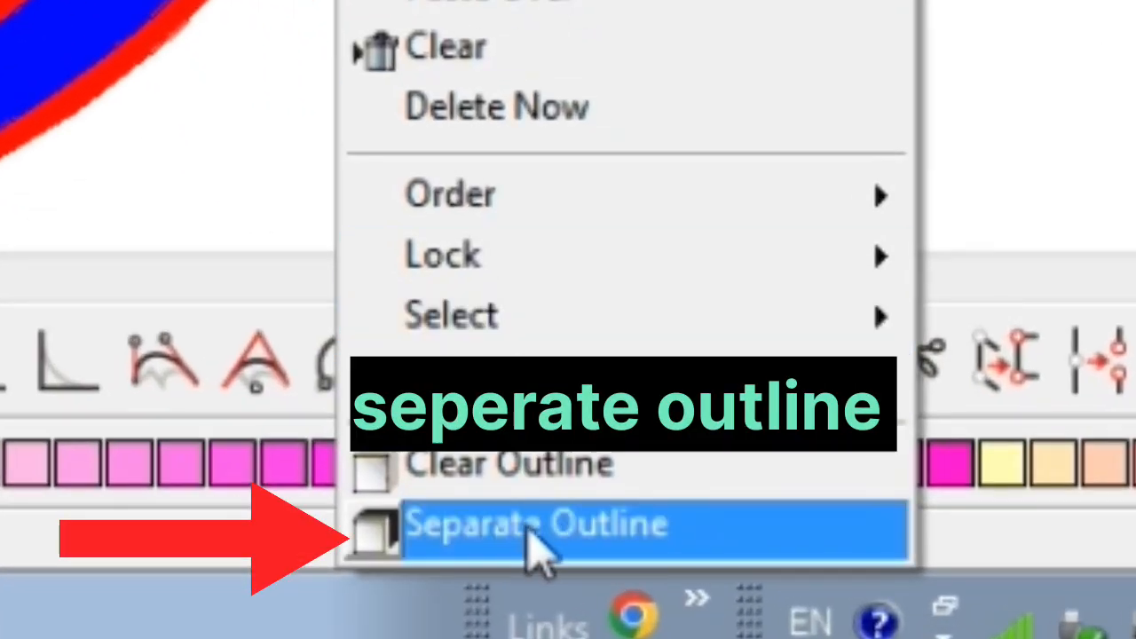
pyautogui.click(530, 532)
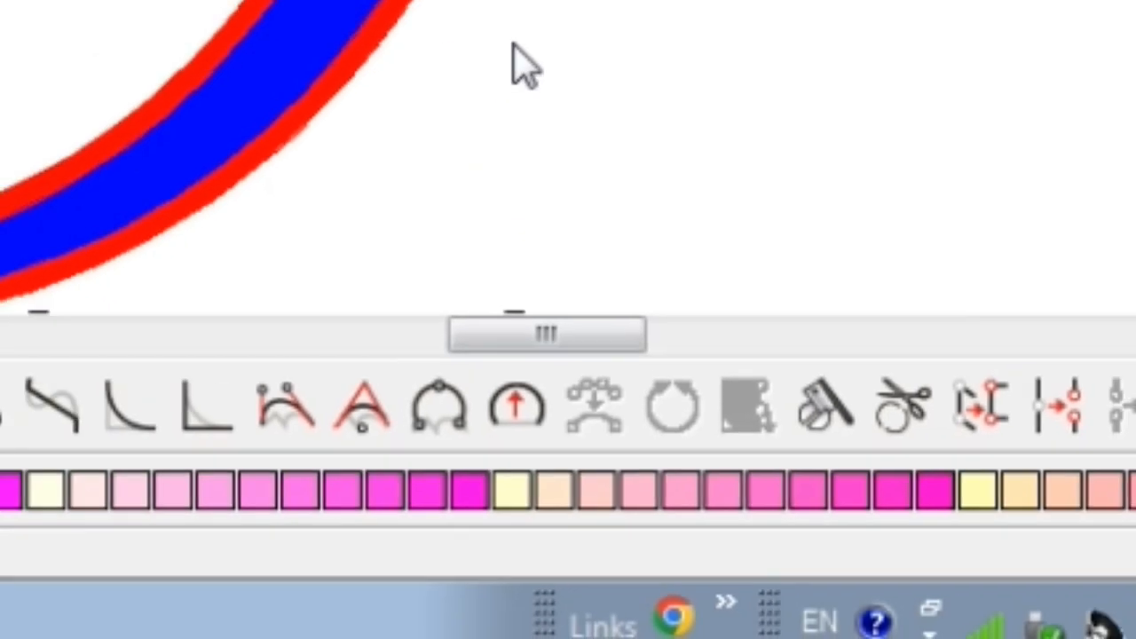
pyautogui.moveTo(722, 393); pyautogui.dragTo(942, 400)
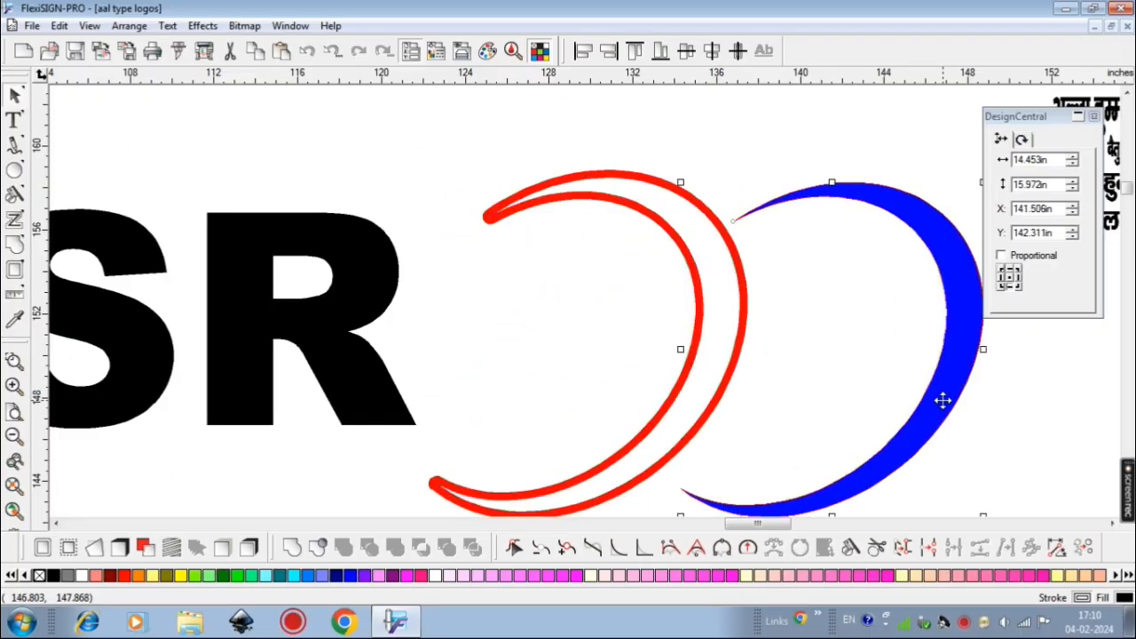
# Slice the separated red outline with the knife near its upper tip and near its lower tip.
pyautogui.scroll(1, 500, 362)
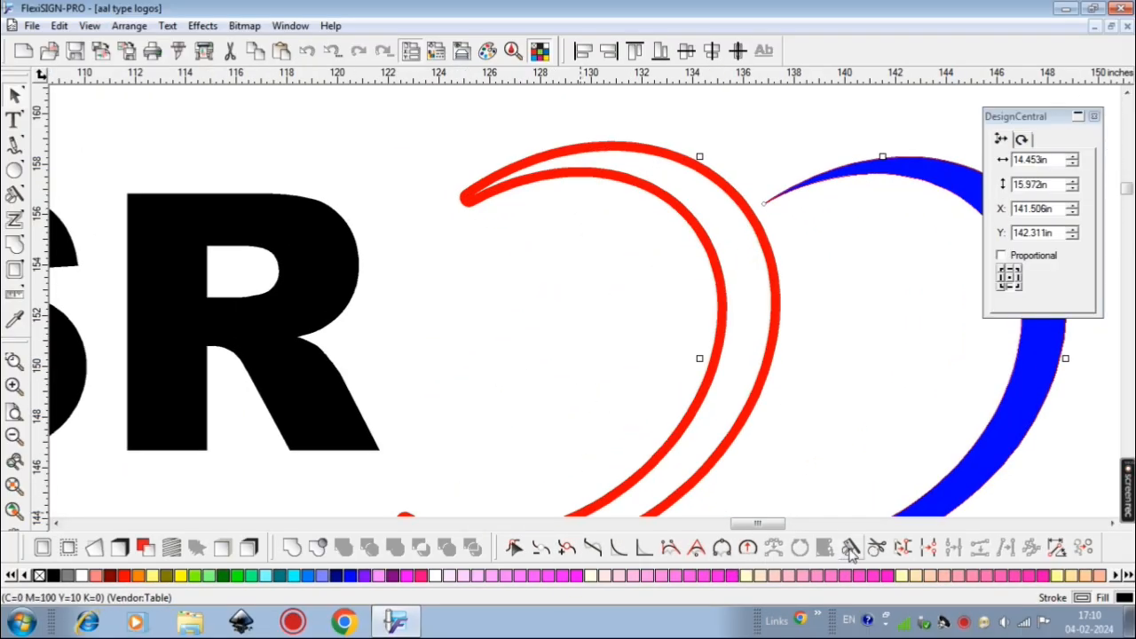
pyautogui.click(466, 165)
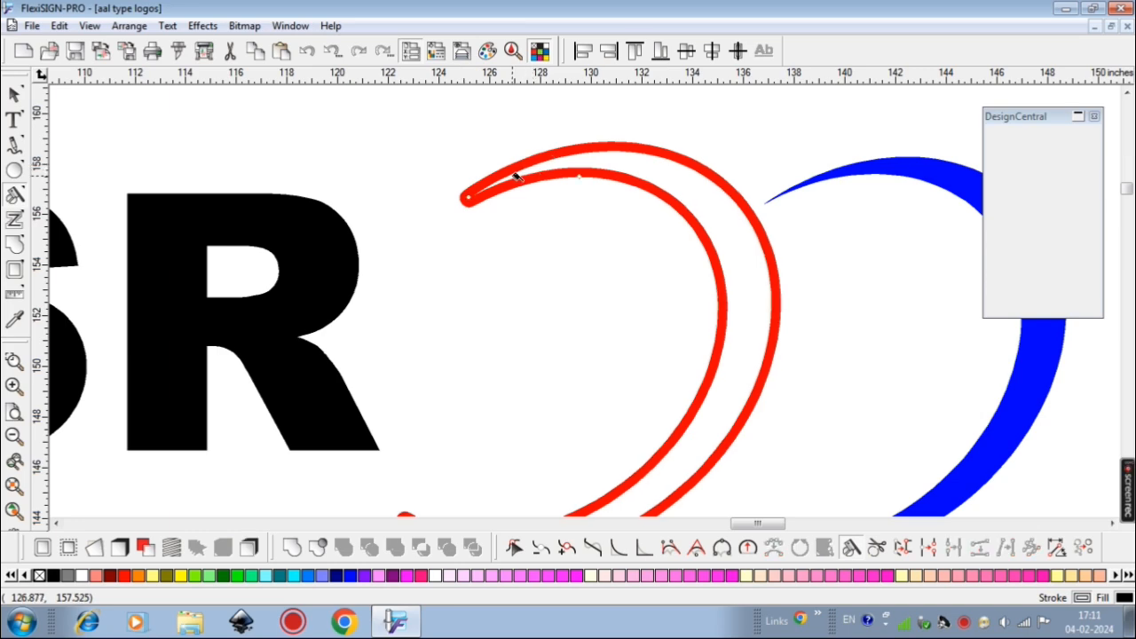
pyautogui.moveTo(730, 98); pyautogui.dragTo(706, 115)
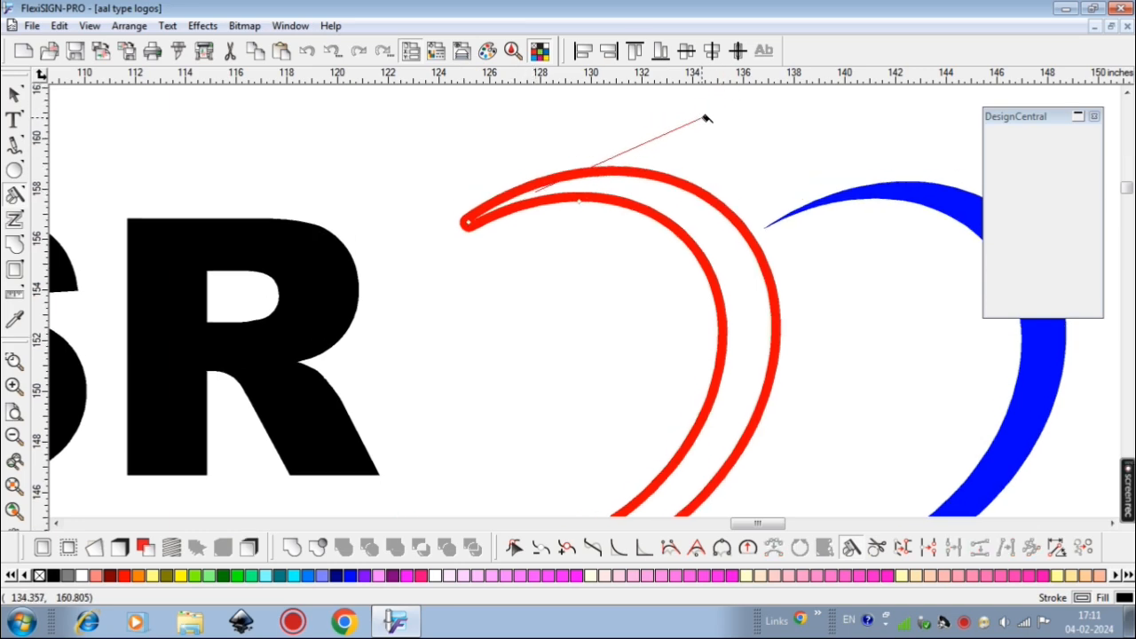
pyautogui.scroll(-3, 563, 321)
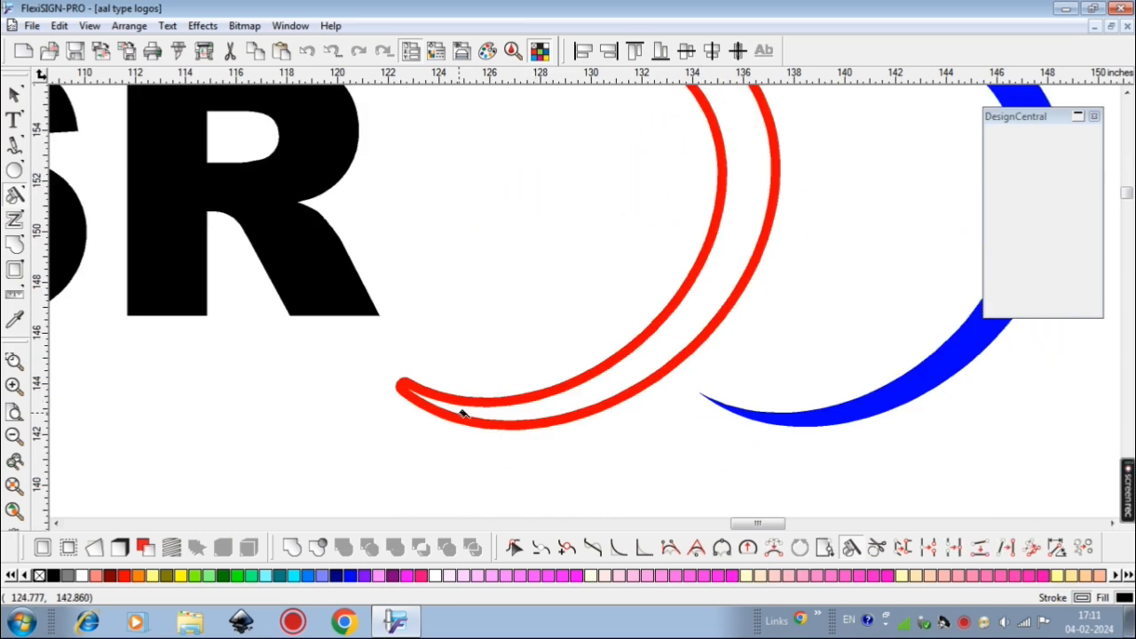
pyautogui.moveTo(447, 406); pyautogui.dragTo(555, 453)
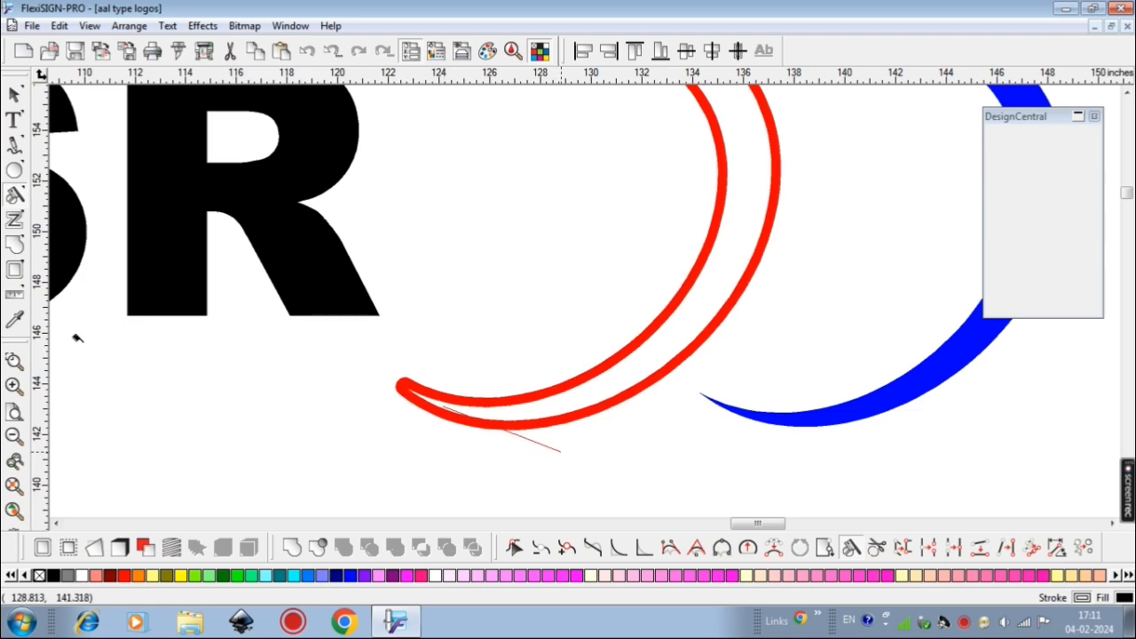
# Delete the inner part of the sliced red outline and move the blue crescent back inside the remaining outer strip.
pyautogui.click(14, 95)
pyautogui.hotkey('ctrl', '-')
pyautogui.scroll(1, 580, 303)
pyautogui.click(671, 317)
pyautogui.press('Delete')
pyautogui.moveTo(846, 362); pyautogui.dragTo(658, 372)
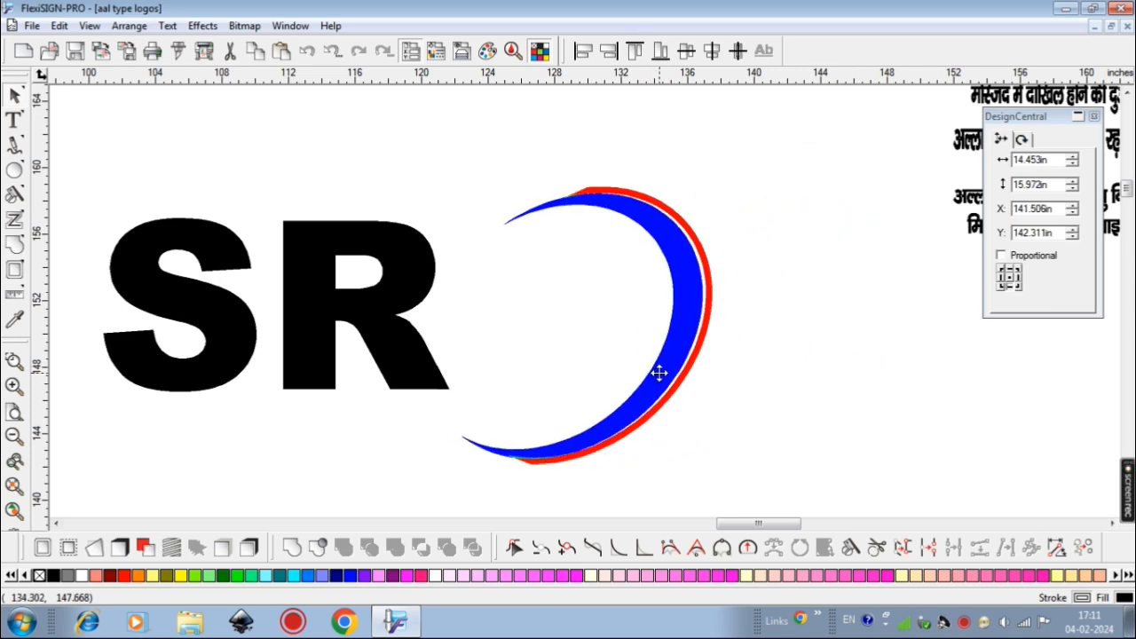
# Nudge the blue crescent until its outer edge closes the gap to the red strip.
pyautogui.hotkey('ctrl', '+')
pyautogui.hotkey('ctrl', '+')
pyautogui.hscroll(1, 670, 391)
pyautogui.scroll(1, 669, 391)
pyautogui.press('Up')
pyautogui.press('Right')
pyautogui.press('Right')
pyautogui.press('Right')
pyautogui.press('Right')
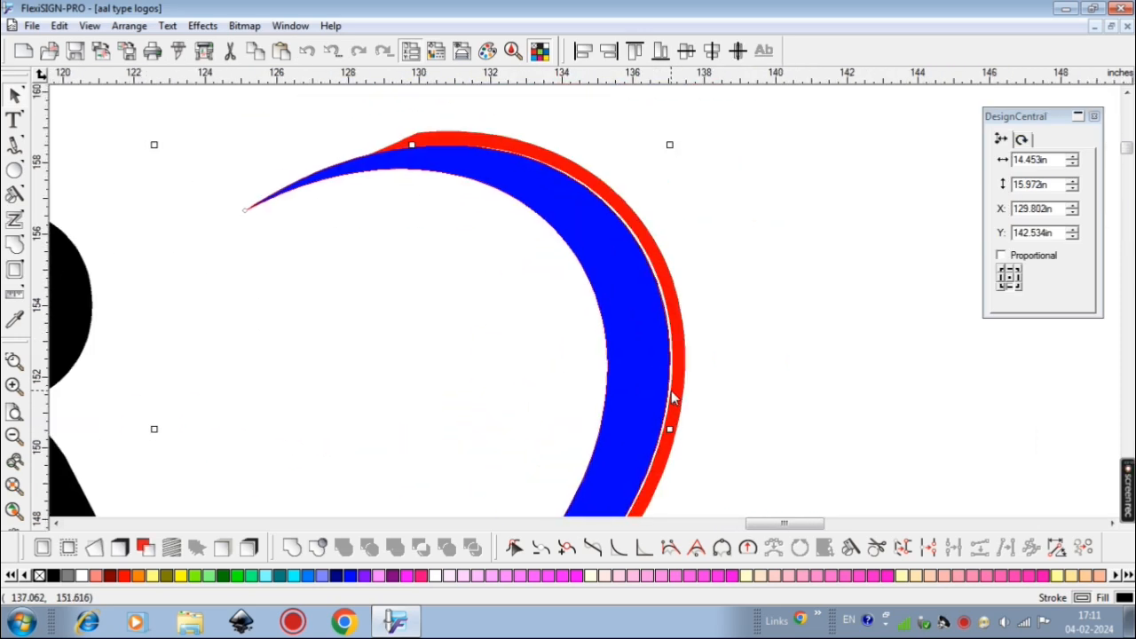
pyautogui.click(790, 388)
pyautogui.click(665, 441)
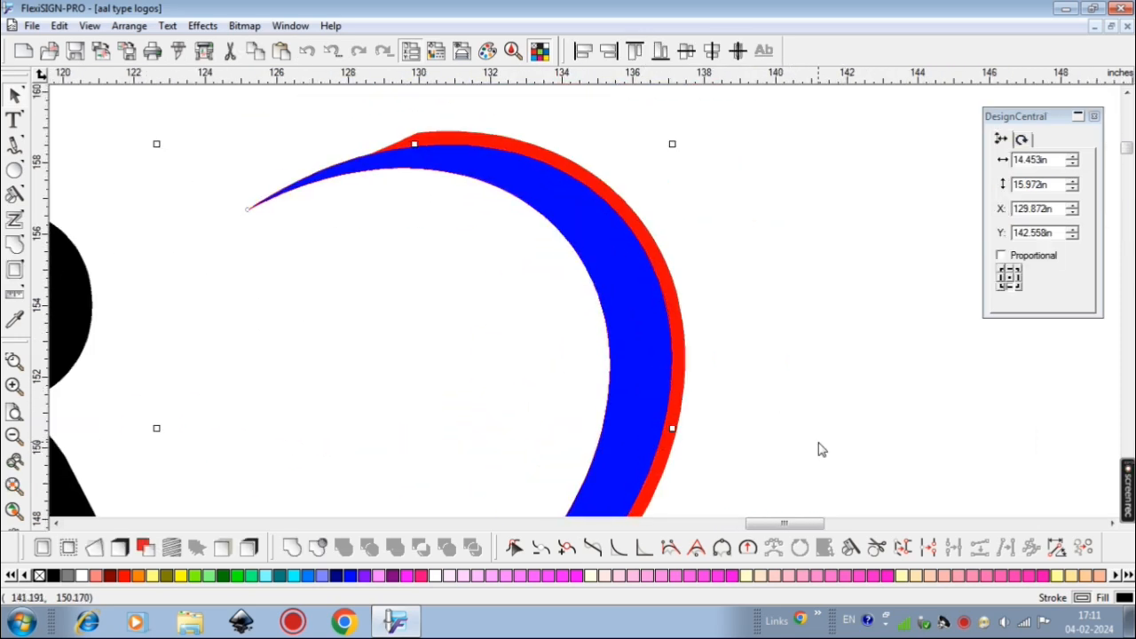
# Select the blue crescent together with the red strip and place both across the SR letters.
pyautogui.scroll(-3, 820, 447)
pyautogui.hotkey('ctrl', '-')
pyautogui.hscroll(-3, 724, 422)
pyautogui.scroll(2, 724, 423)
pyautogui.scroll(-2, 724, 422)
pyautogui.moveTo(908, 236); pyautogui.dragTo(807, 314)
pyautogui.moveTo(859, 297); pyautogui.dragTo(470, 253)
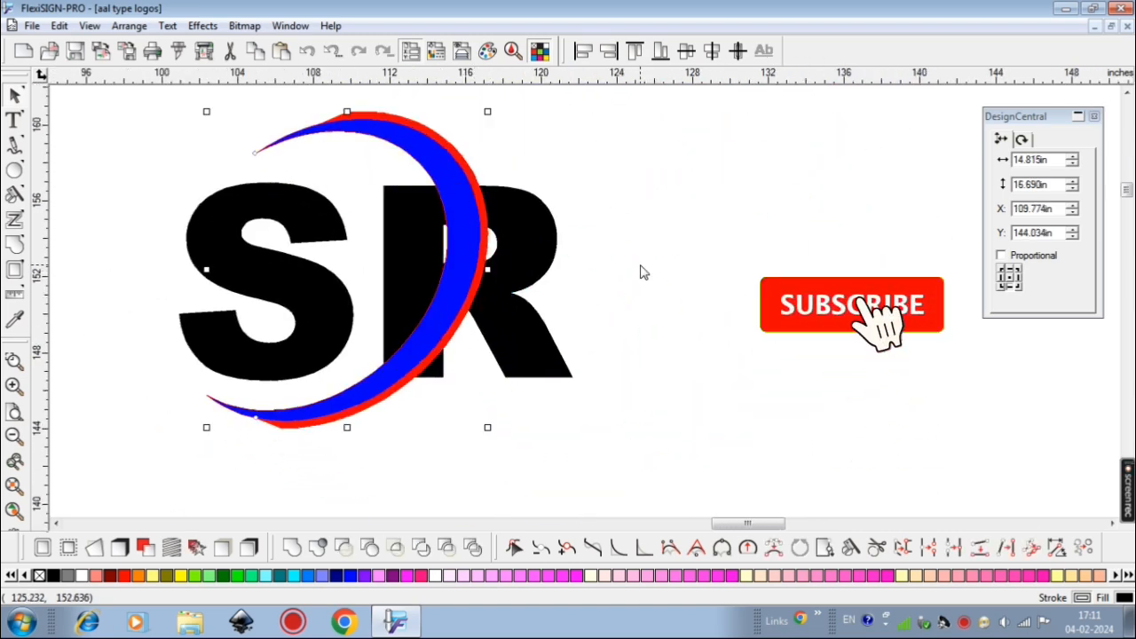
pyautogui.hscroll(-1, 641, 272)
pyautogui.click(642, 272)
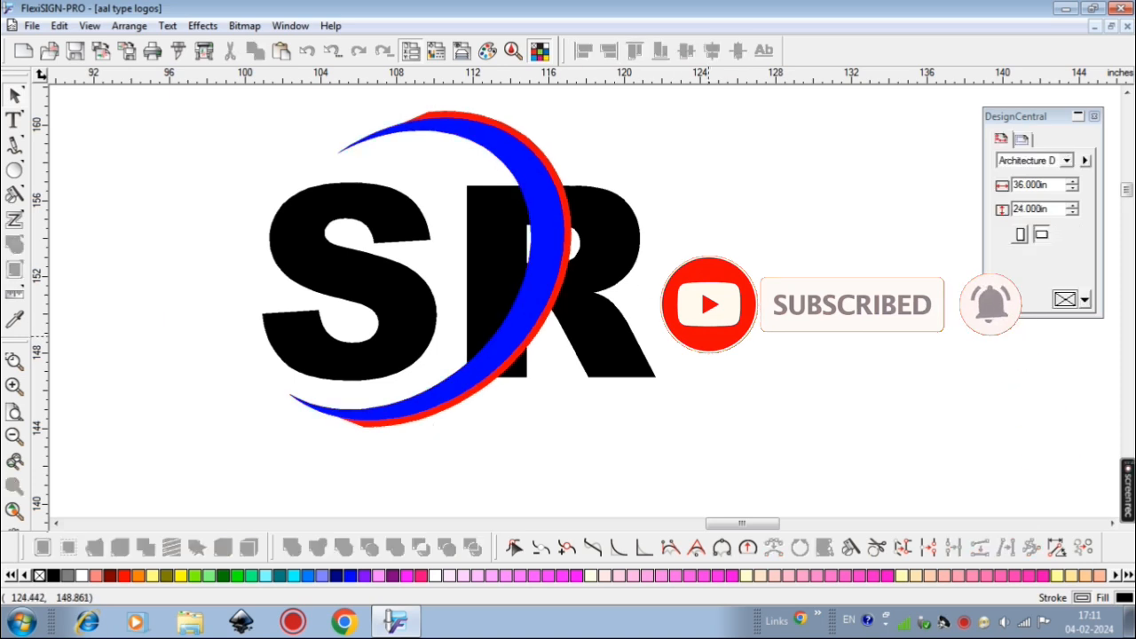
# Add a 0.359 in red outline with backing to the blue crescent and separate it from the crescent.
pyautogui.scroll(1, 544, 359)
pyautogui.click(480, 341)
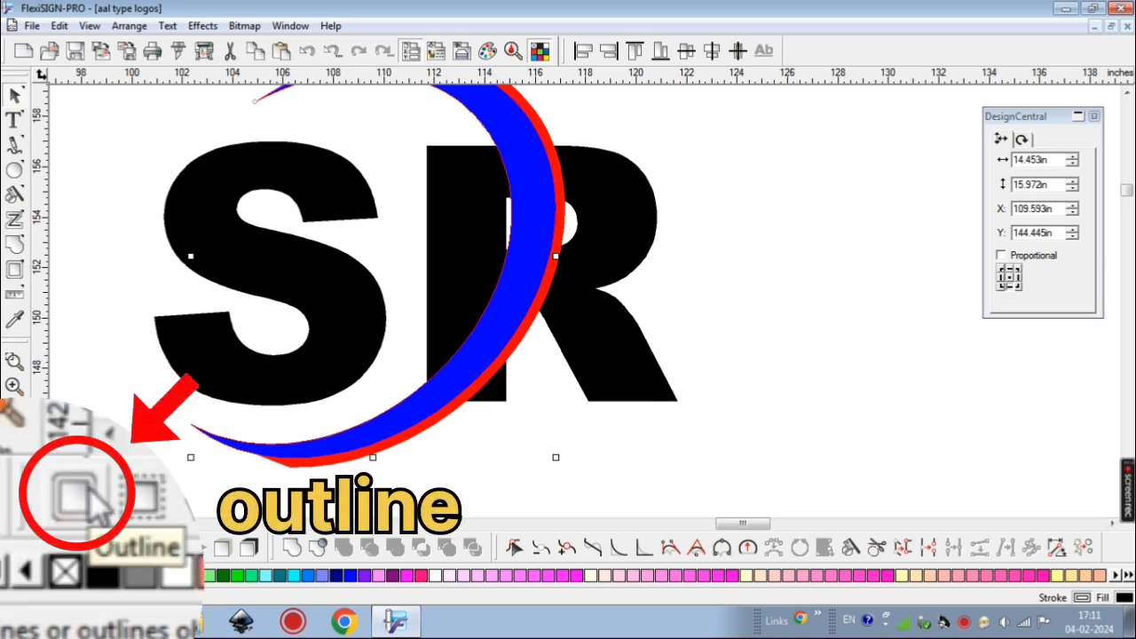
pyautogui.click(43, 548)
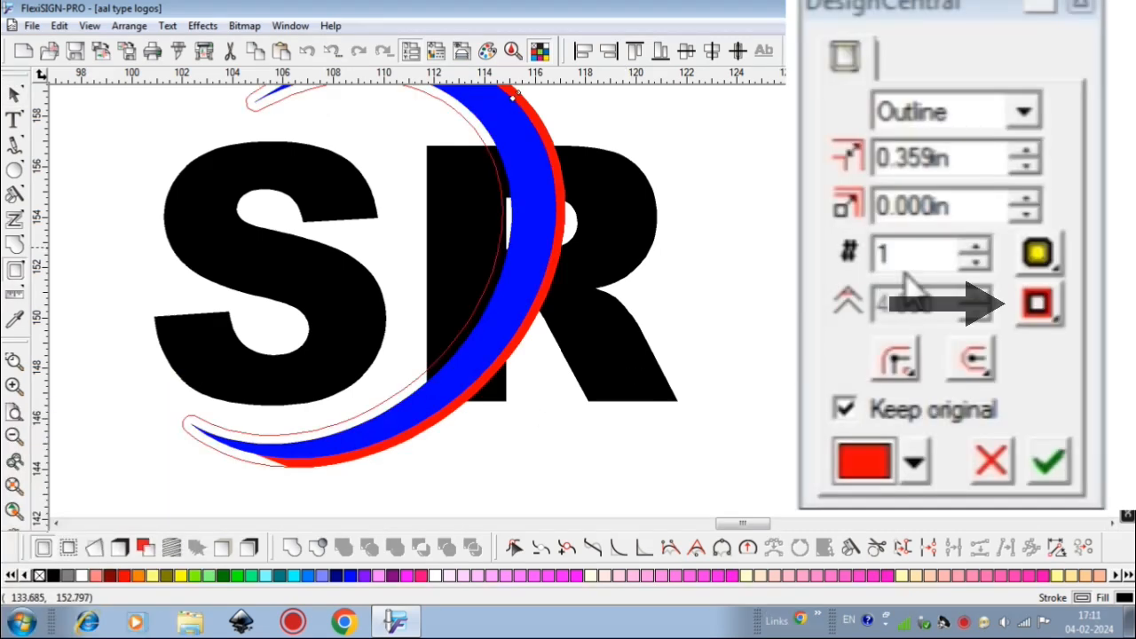
pyautogui.click(1043, 311)
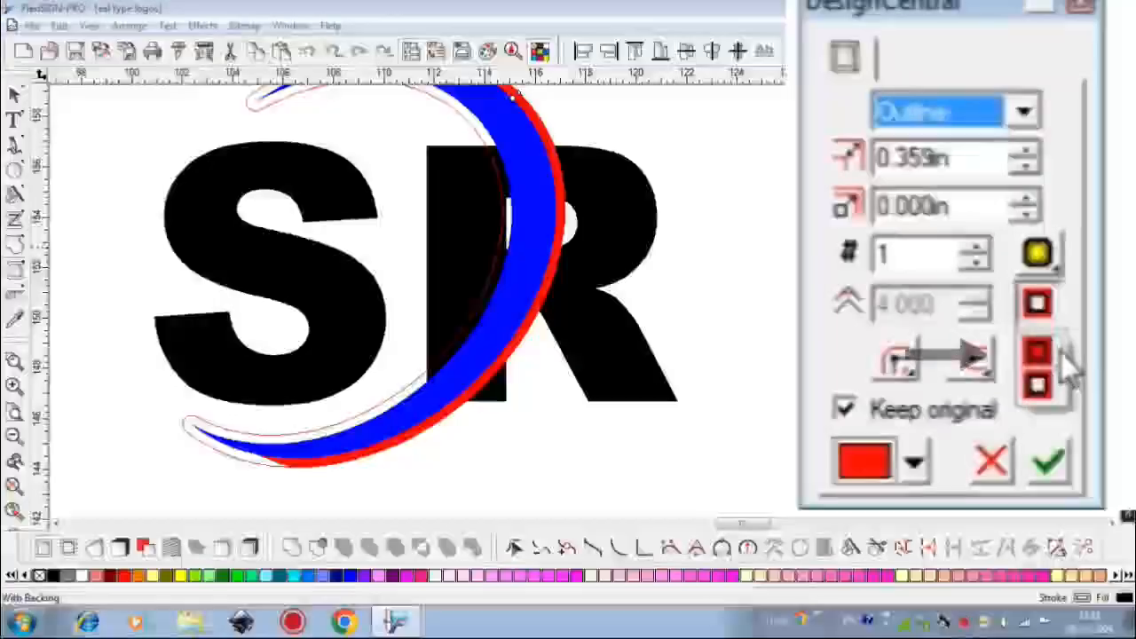
pyautogui.click(1042, 368)
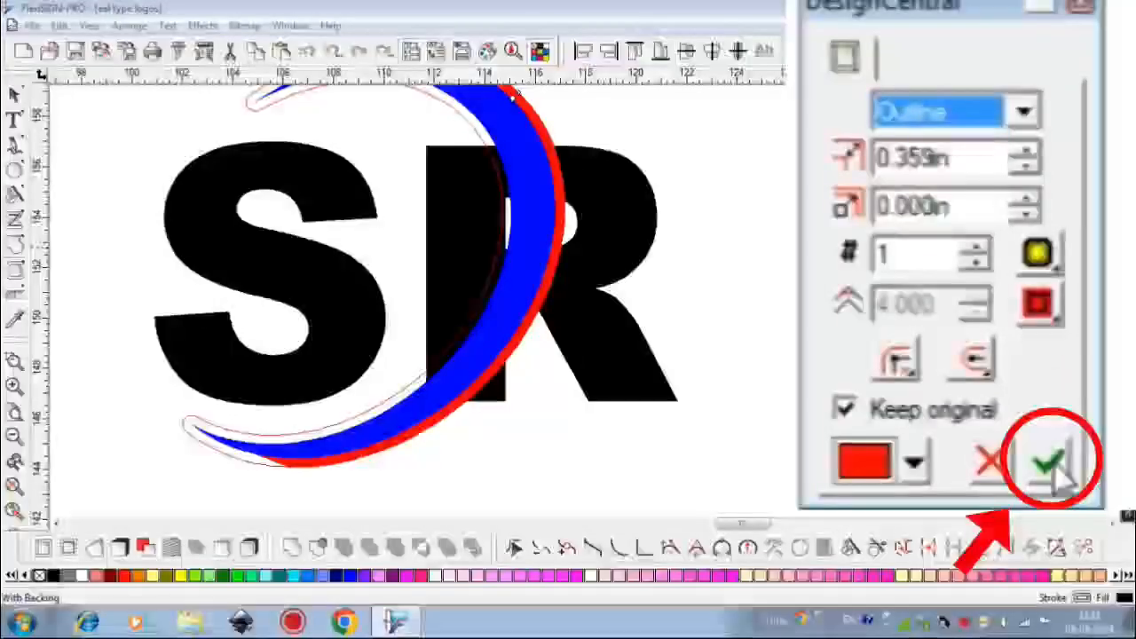
pyautogui.click(1081, 300)
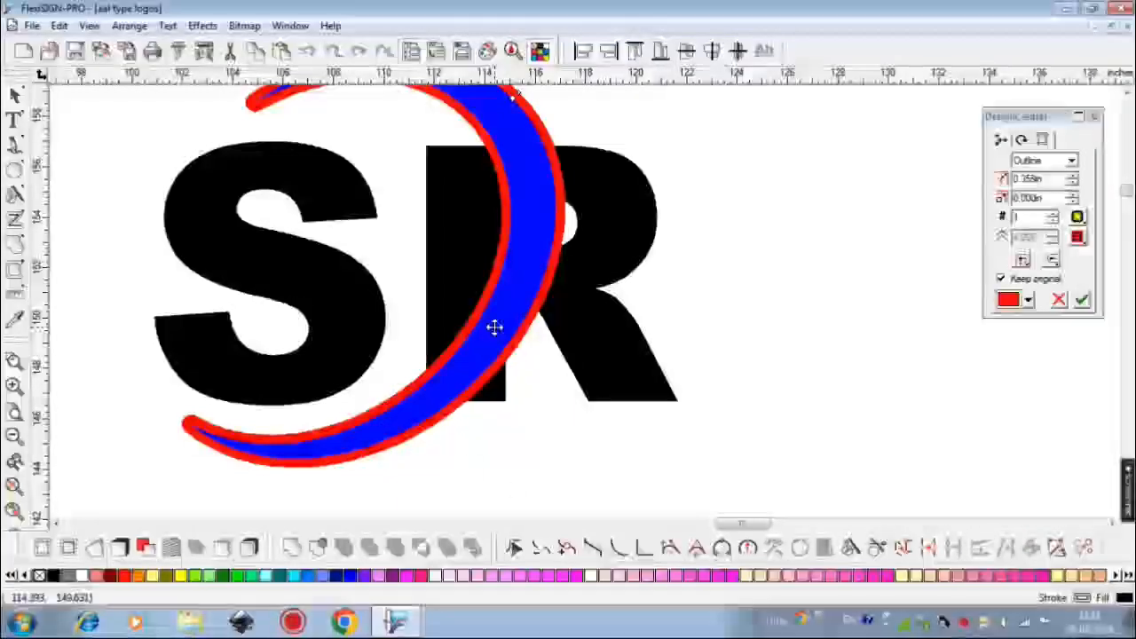
pyautogui.rightClick(494, 326)
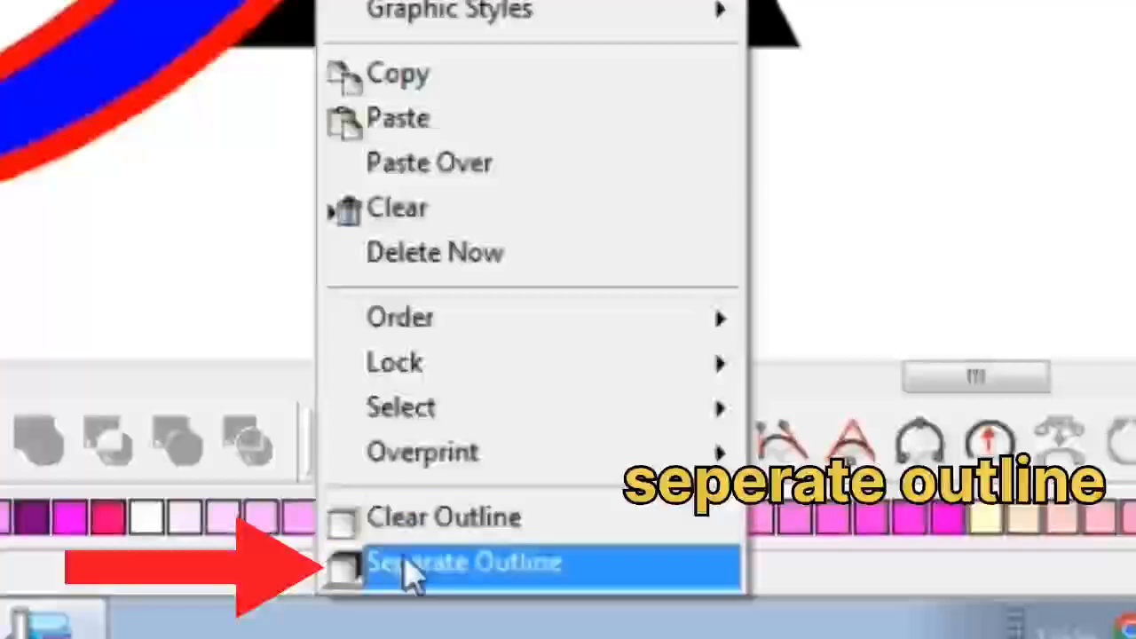
pyautogui.click(410, 568)
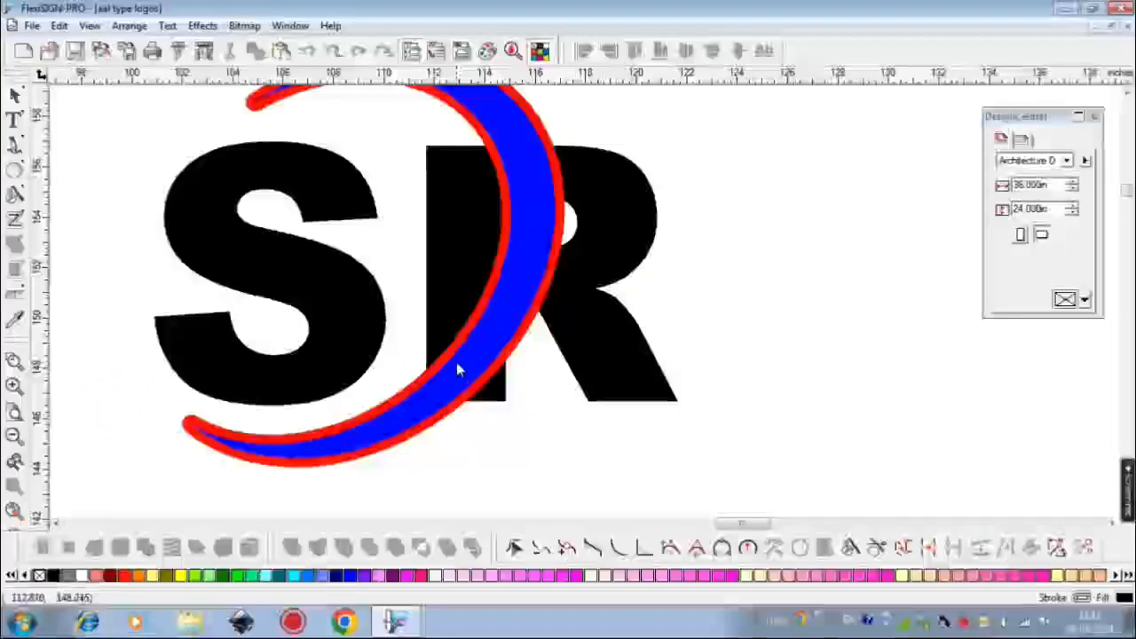
# Cut the separated outline shape out of the SR letters.
pyautogui.moveTo(439, 362)
pyautogui.mouseDown()
pyautogui.moveTo(418, 368)
pyautogui.moveTo(439, 359)
pyautogui.mouseUp()
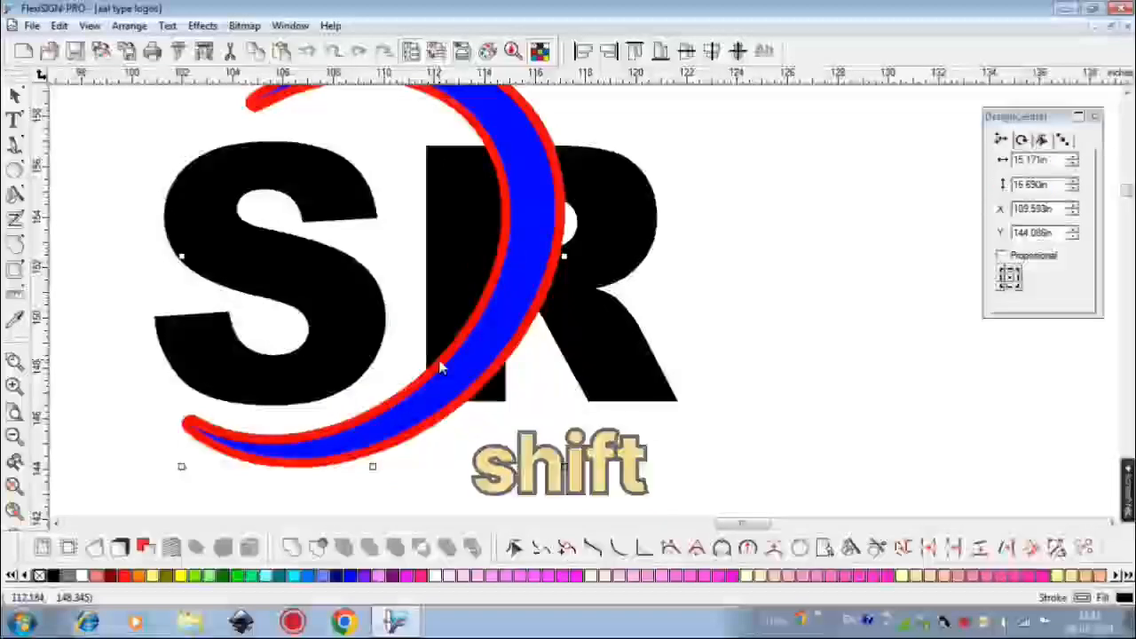
pyautogui.keyDown('shift'); pyautogui.click(435, 280); pyautogui.keyUp('shift')
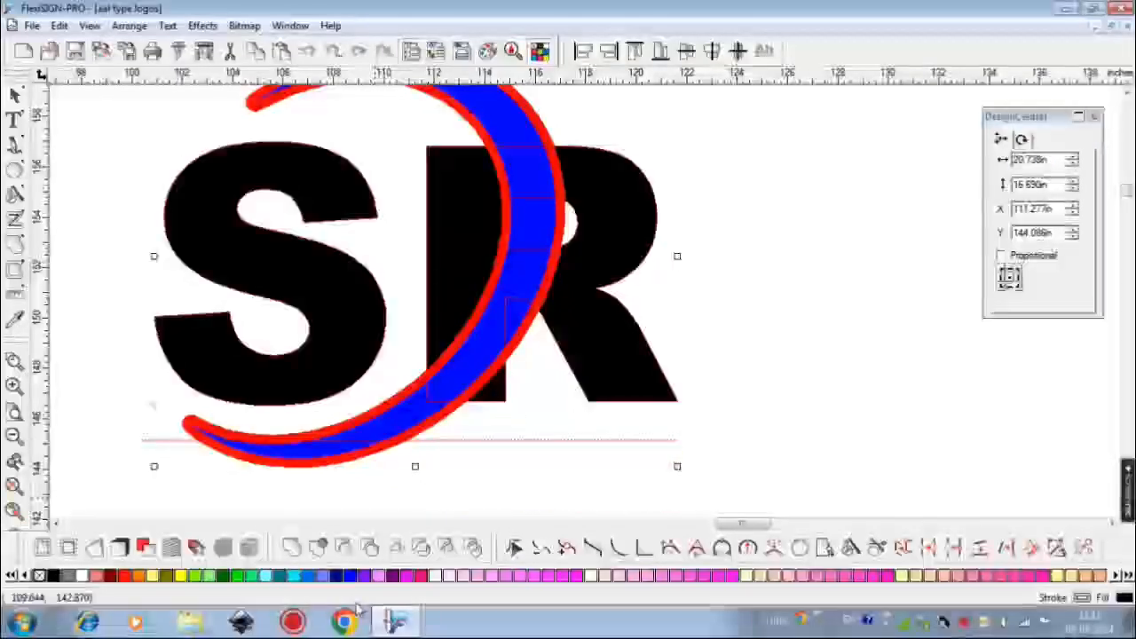
pyautogui.click(344, 547)
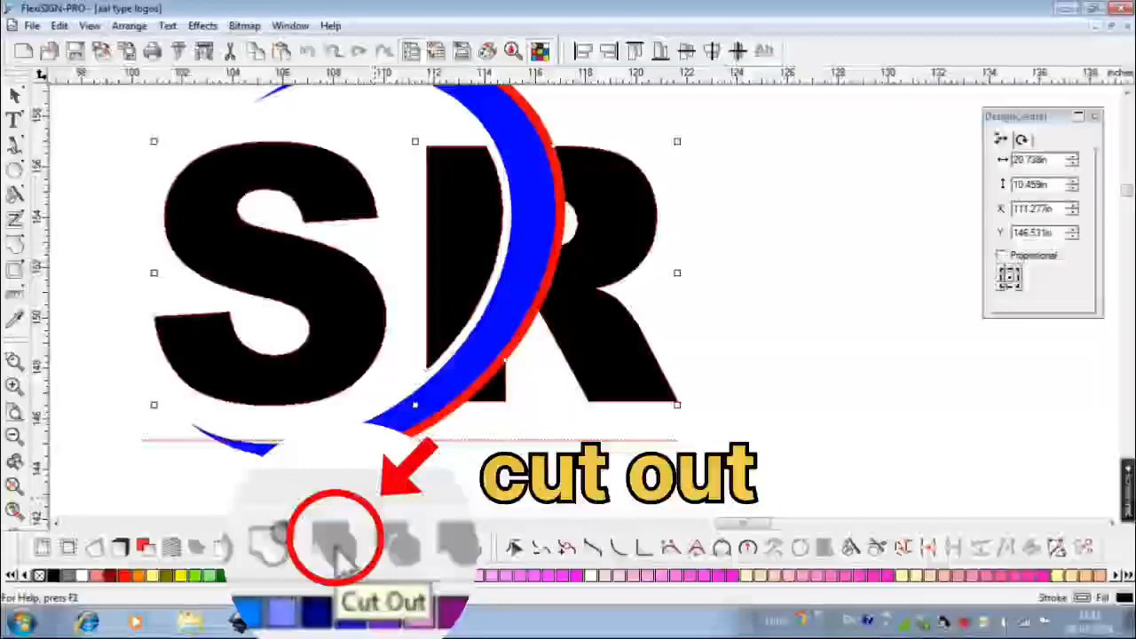
pyautogui.click(494, 479)
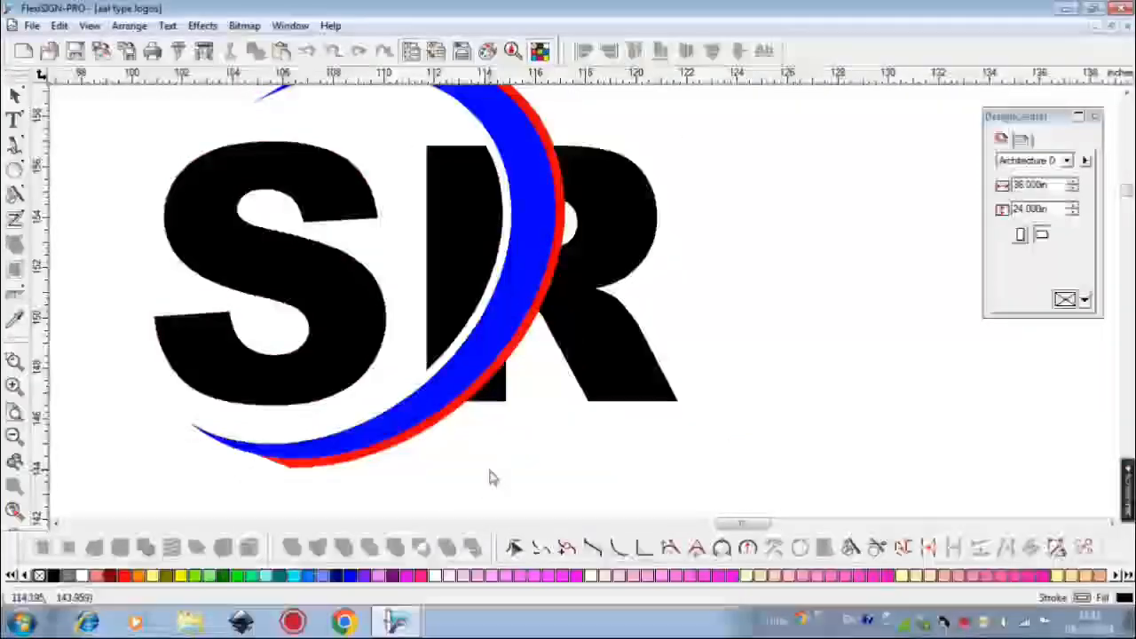
# Select the red strip together with the SR letters and weld them into one shape.
pyautogui.click(545, 302)
pyautogui.press('shift')
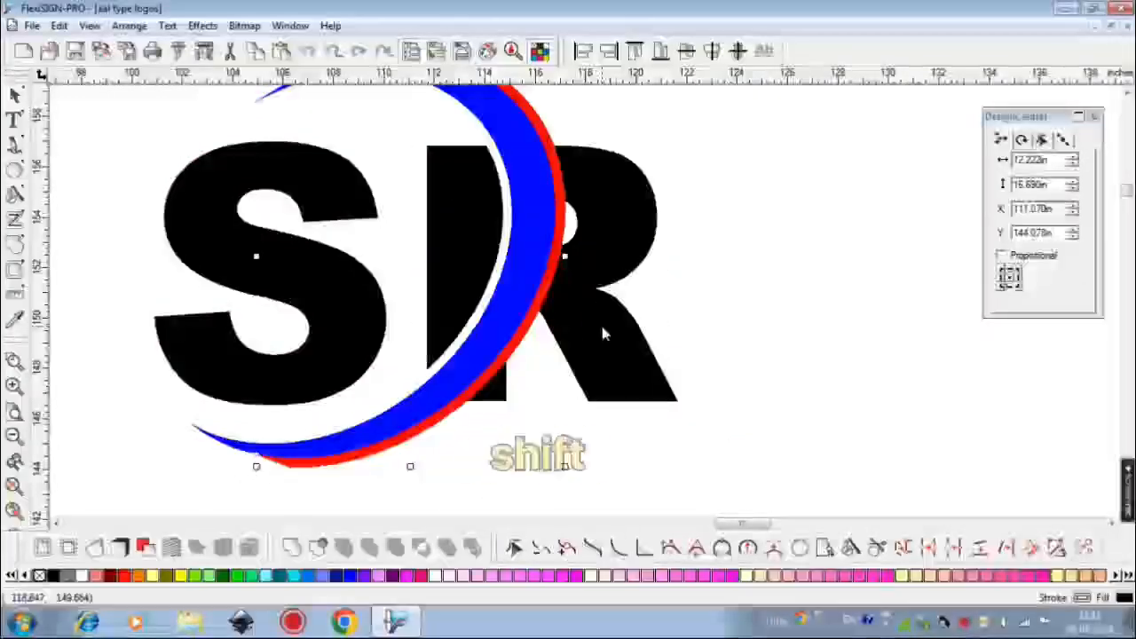
pyautogui.keyDown('shift'); pyautogui.click(601, 335); pyautogui.keyUp('shift')
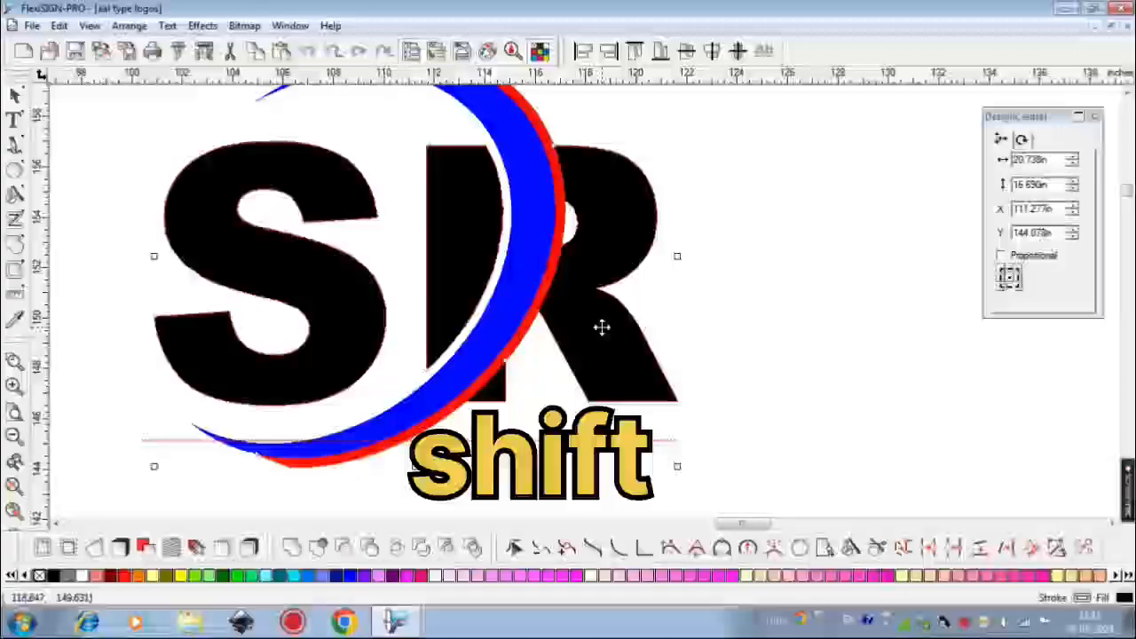
pyautogui.click(295, 549)
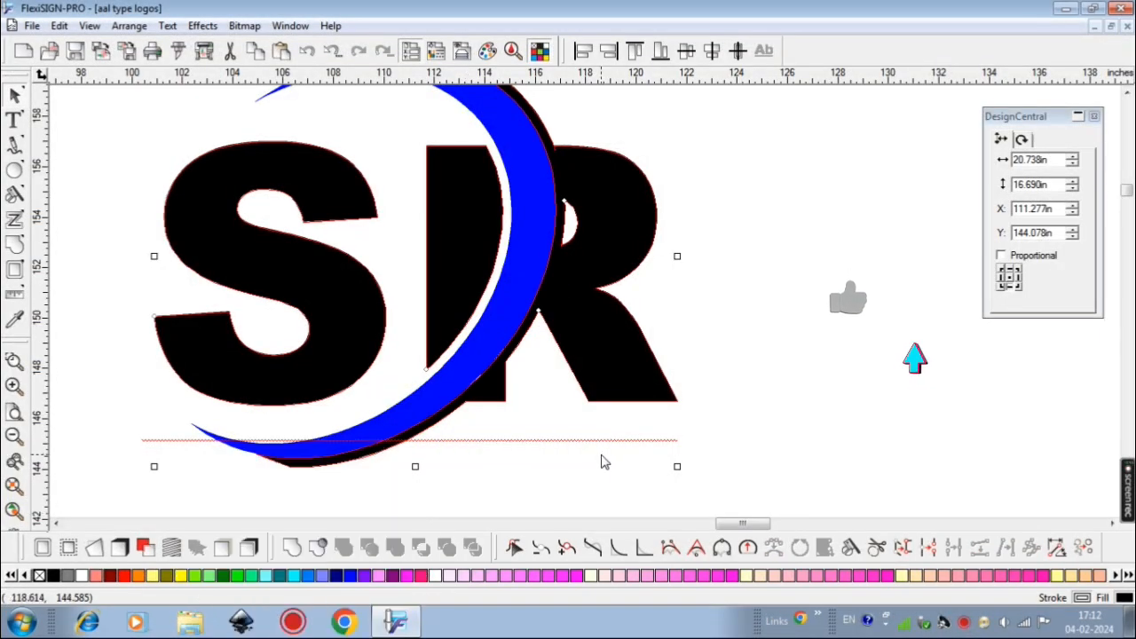
# Fill the solid blue crescent across the SR letters with a blue-to-white gradient.
pyautogui.click(598, 460)
pyautogui.scroll(-1, 598, 461)
pyautogui.hscroll(-1, 598, 460)
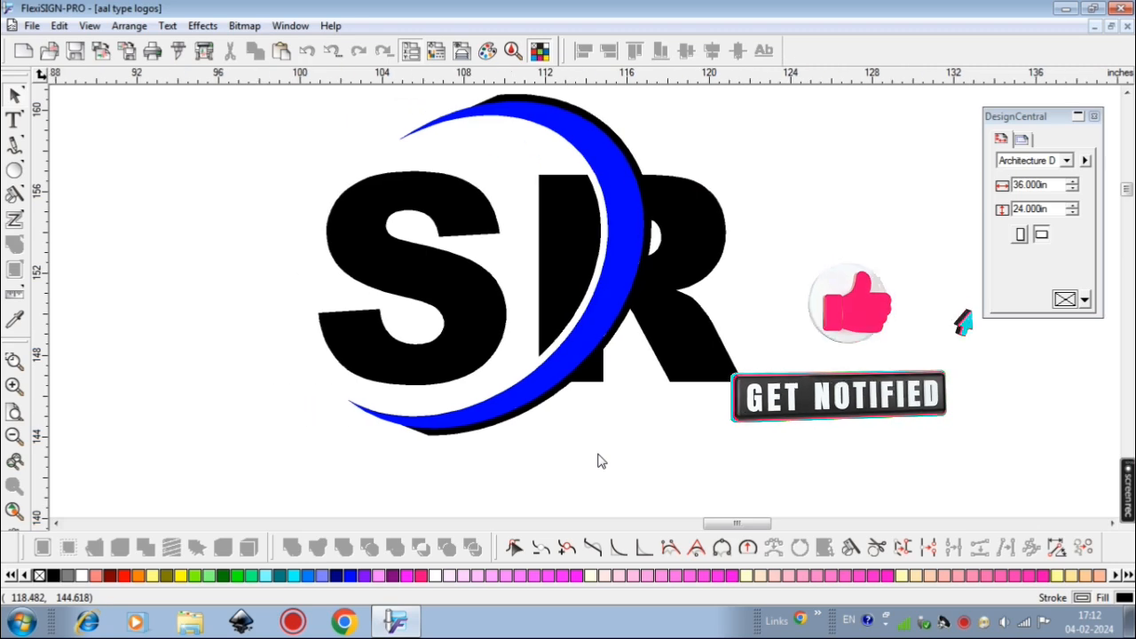
pyautogui.hscroll(-1, 598, 461)
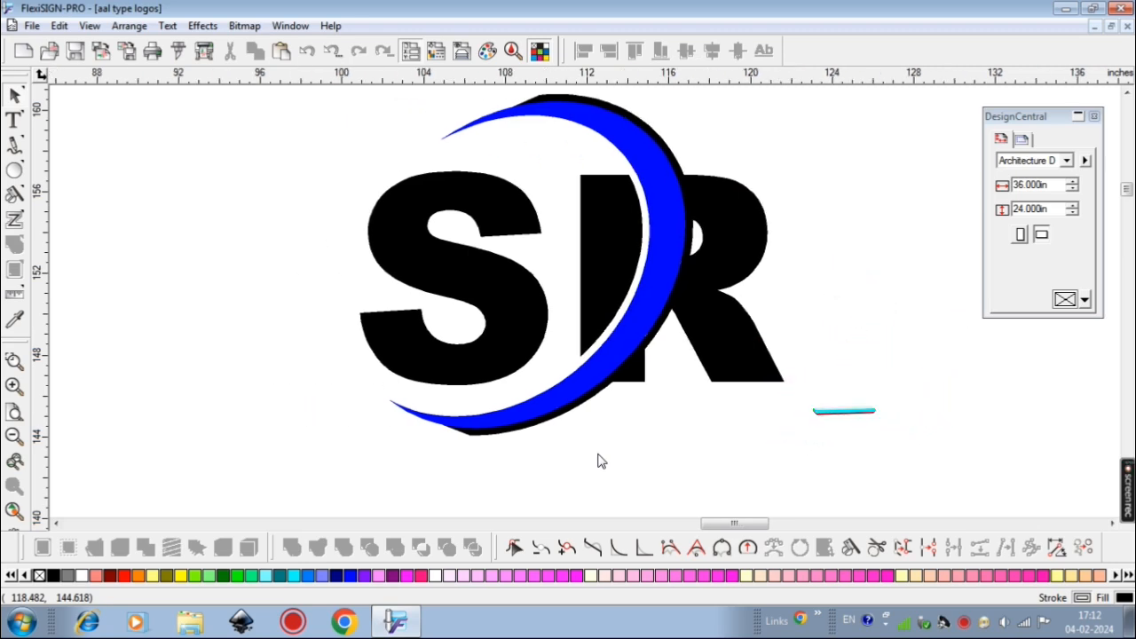
pyautogui.click(519, 414)
pyautogui.click(887, 576)
pyautogui.click(1123, 577)
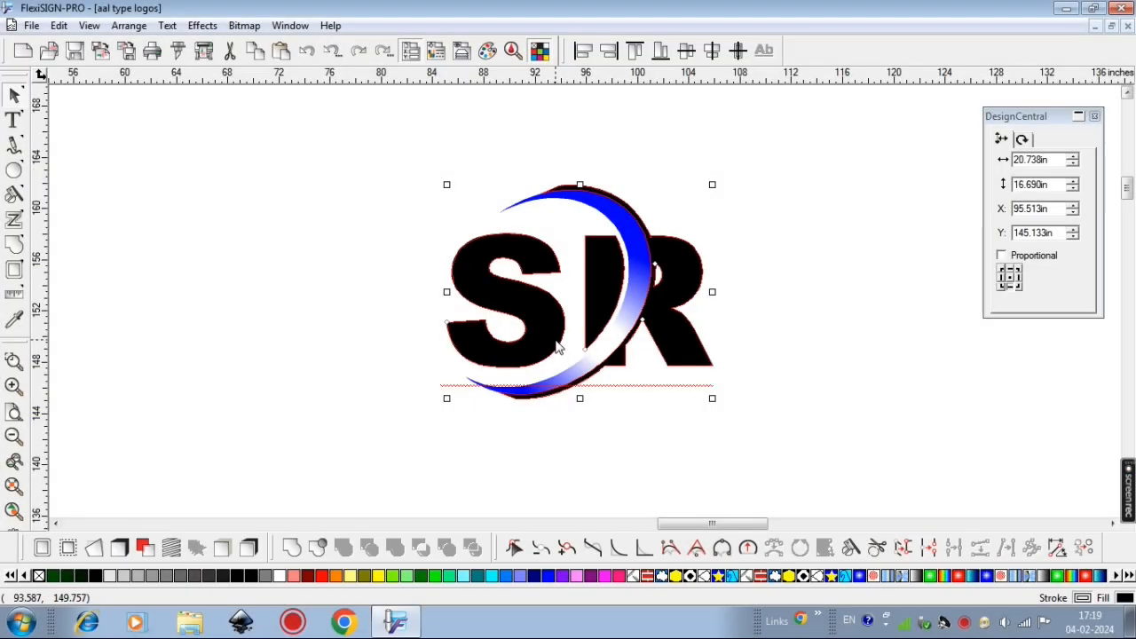
# Select only the letter S and nudge it to the right, closer to the R.
pyautogui.click(557, 401)
pyautogui.click(544, 332)
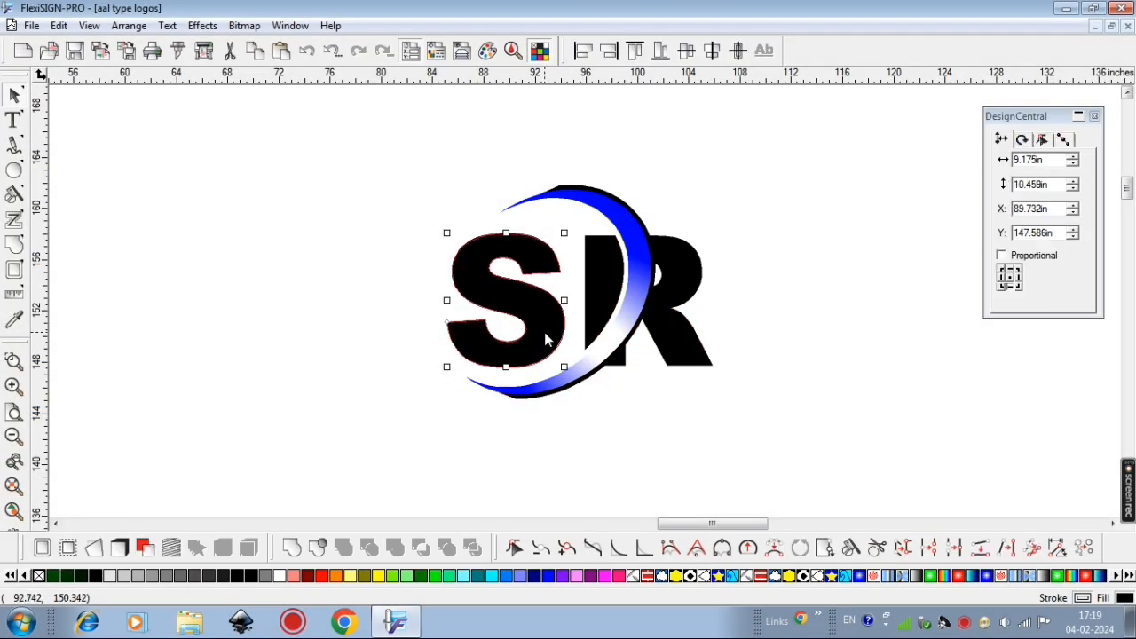
pyautogui.press('Right')
pyautogui.press('Right')
pyautogui.press('Right')
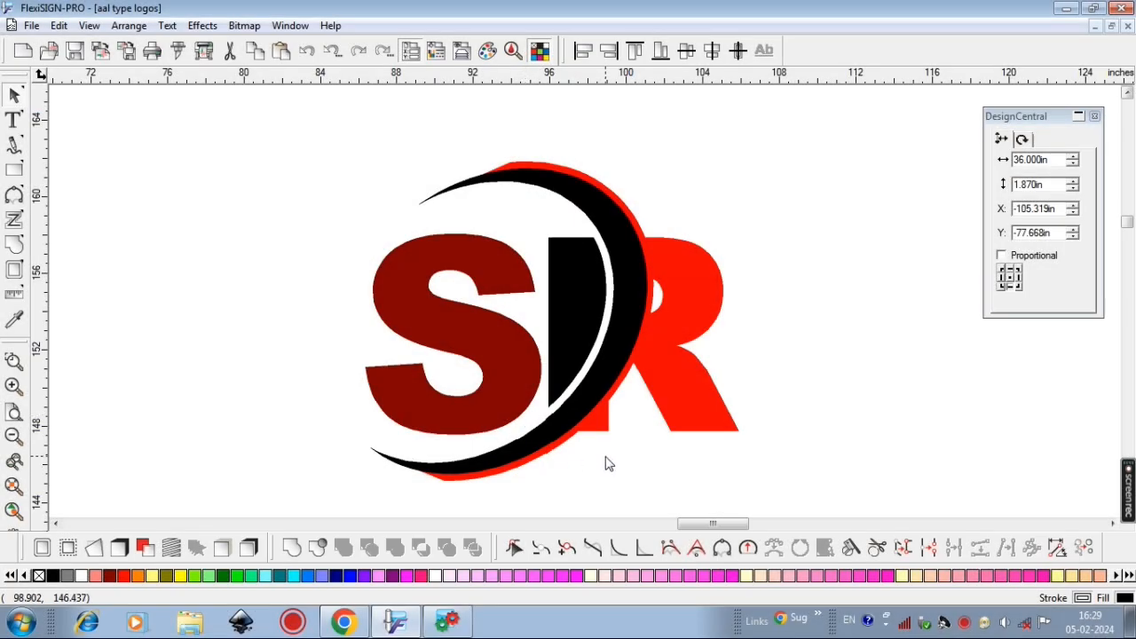
# Skew the dark red S vertically to about 21.8° and place it so that it overlaps the R's black stem.
pyautogui.click(605, 464)
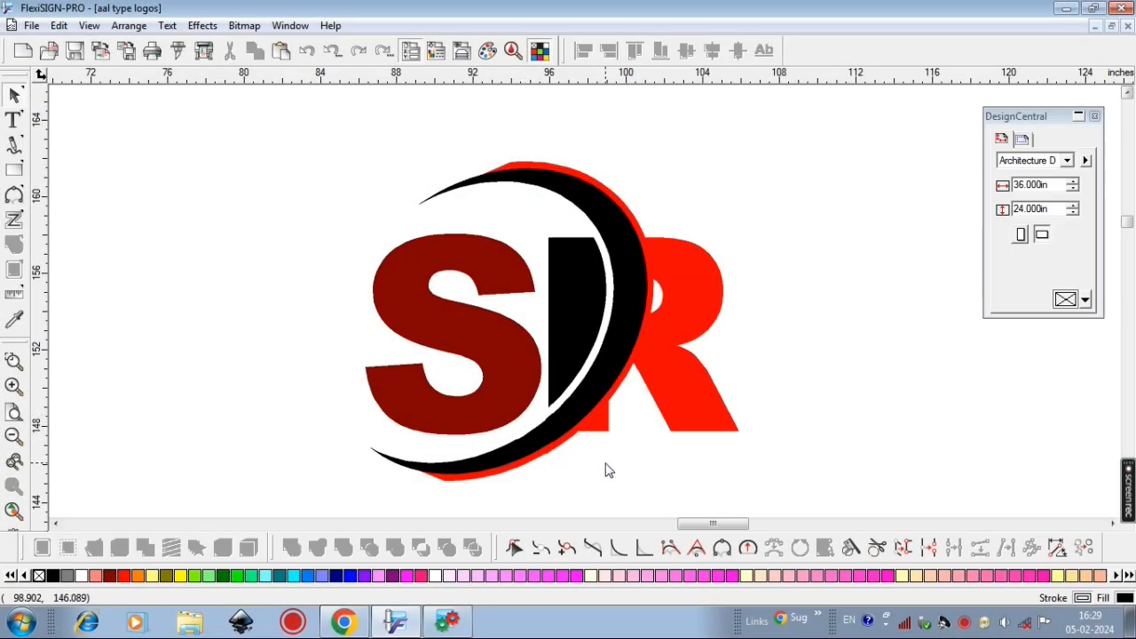
pyautogui.doubleClick(492, 401)
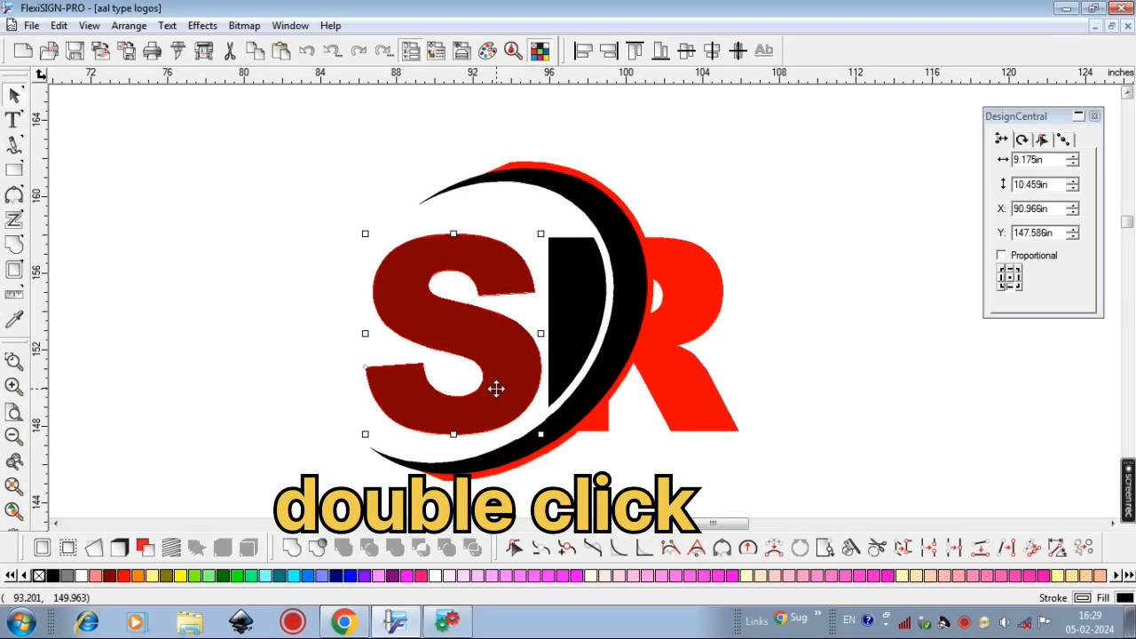
pyautogui.click(495, 389)
pyautogui.moveTo(364, 332); pyautogui.dragTo(418, 329)
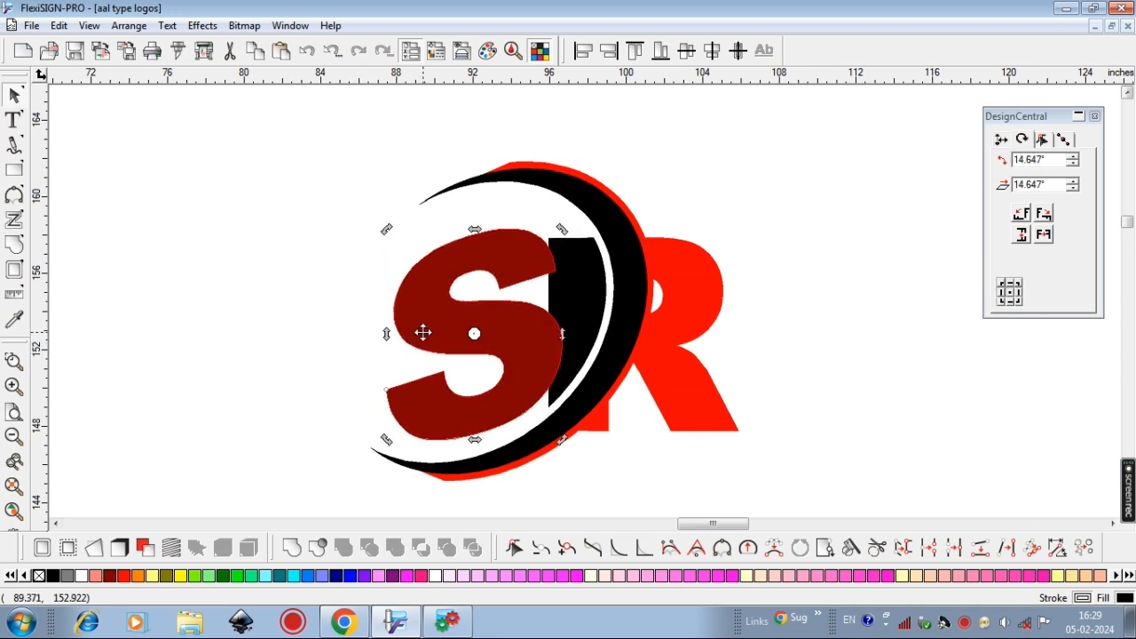
pyautogui.click(418, 329)
pyautogui.moveTo(476, 229); pyautogui.dragTo(475, 234)
pyautogui.click(430, 325)
pyautogui.moveTo(386, 337); pyautogui.dragTo(395, 342)
pyautogui.press('Right')
pyautogui.click(423, 338)
pyautogui.click(415, 337)
pyautogui.click(413, 336)
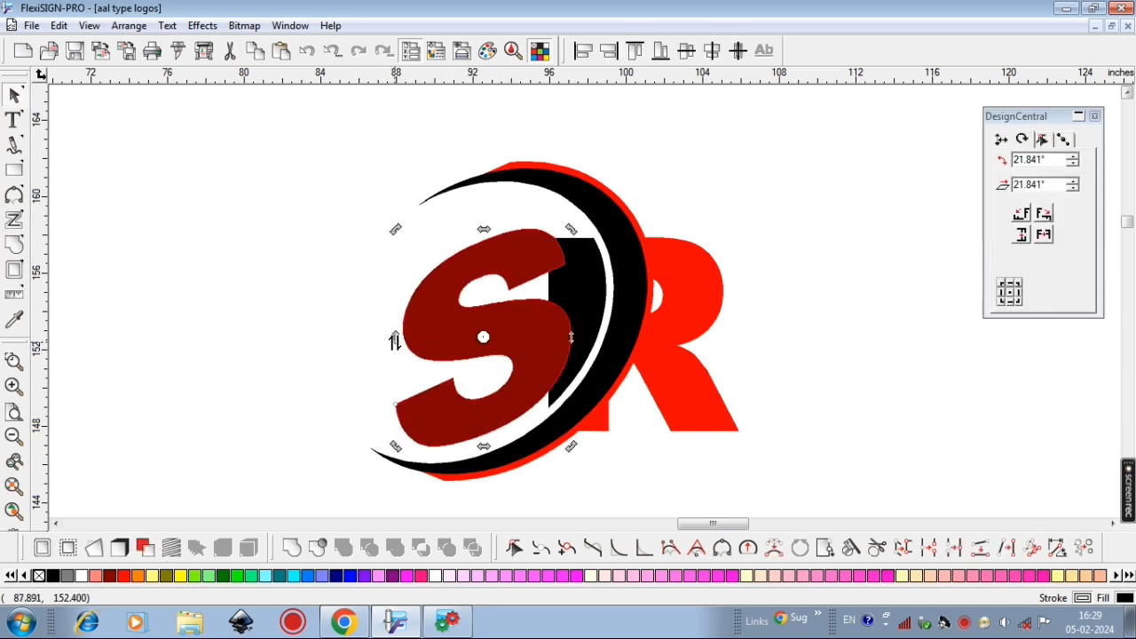
pyautogui.click(572, 499)
# Add a 0.402 in red outline with backing to the skewed S and separate the outline from the letter.
pyautogui.click(468, 333)
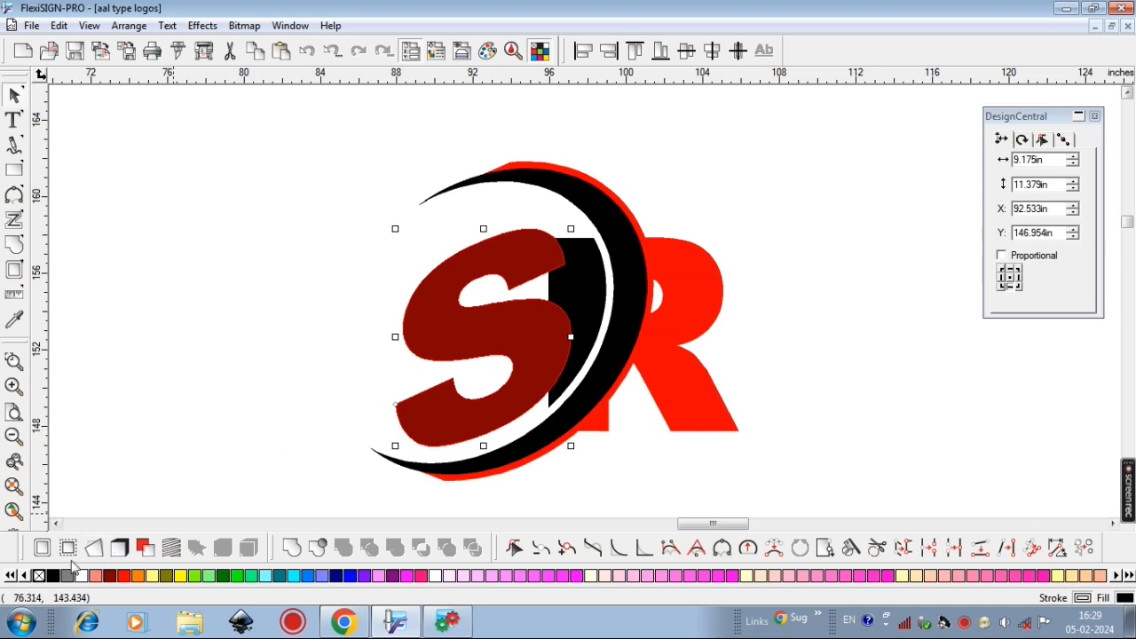
pyautogui.click(42, 547)
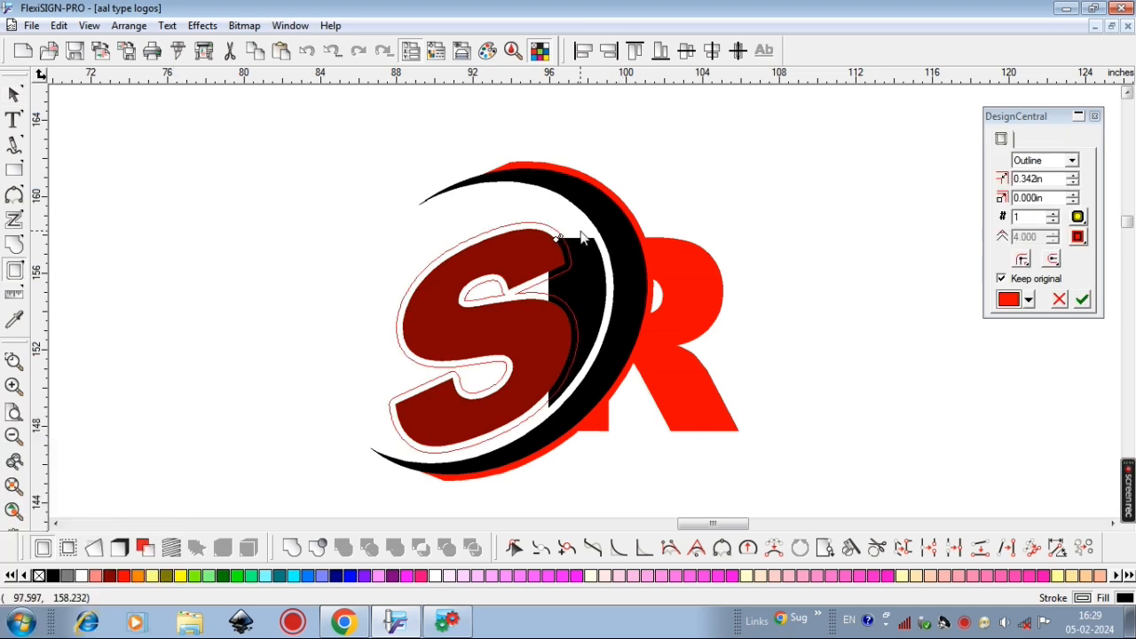
pyautogui.moveTo(562, 237); pyautogui.dragTo(565, 238)
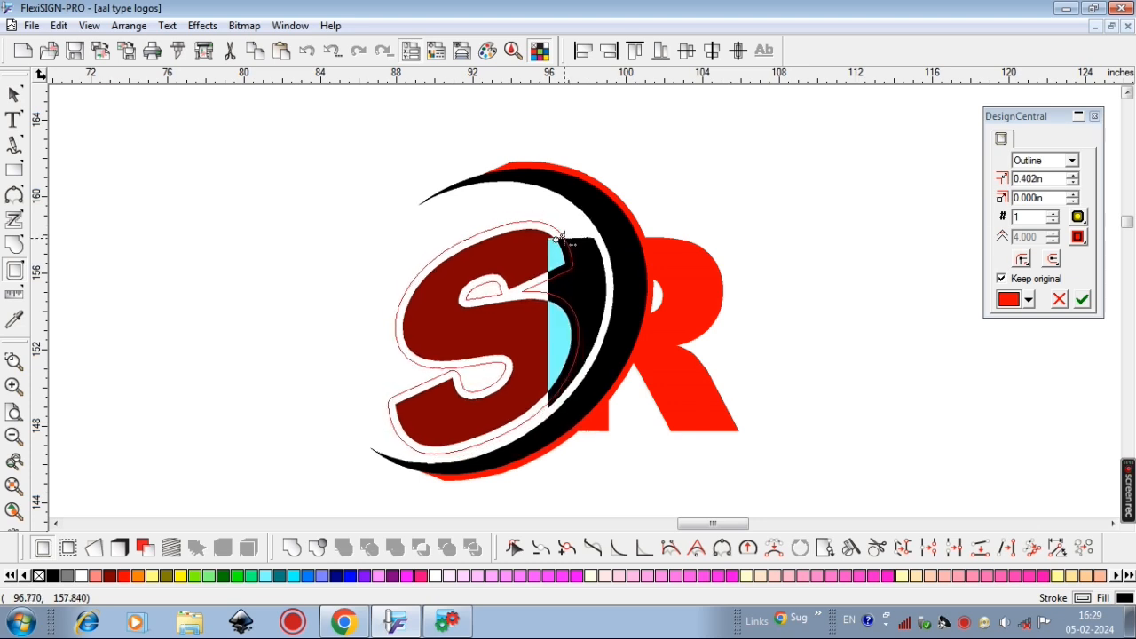
pyautogui.click(1033, 306)
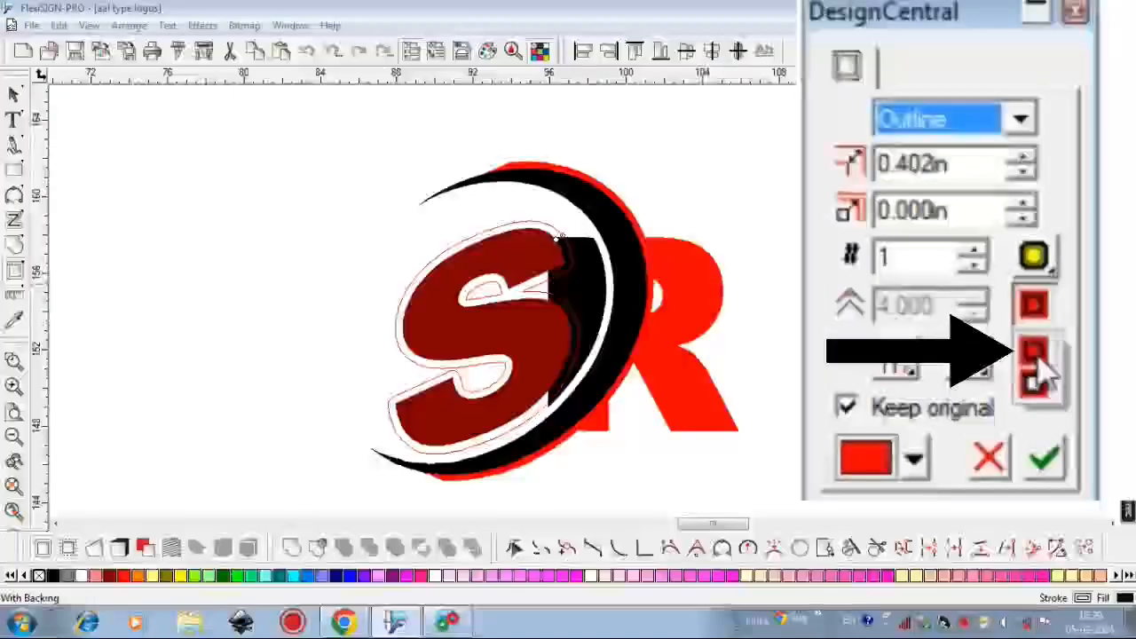
pyautogui.click(1040, 372)
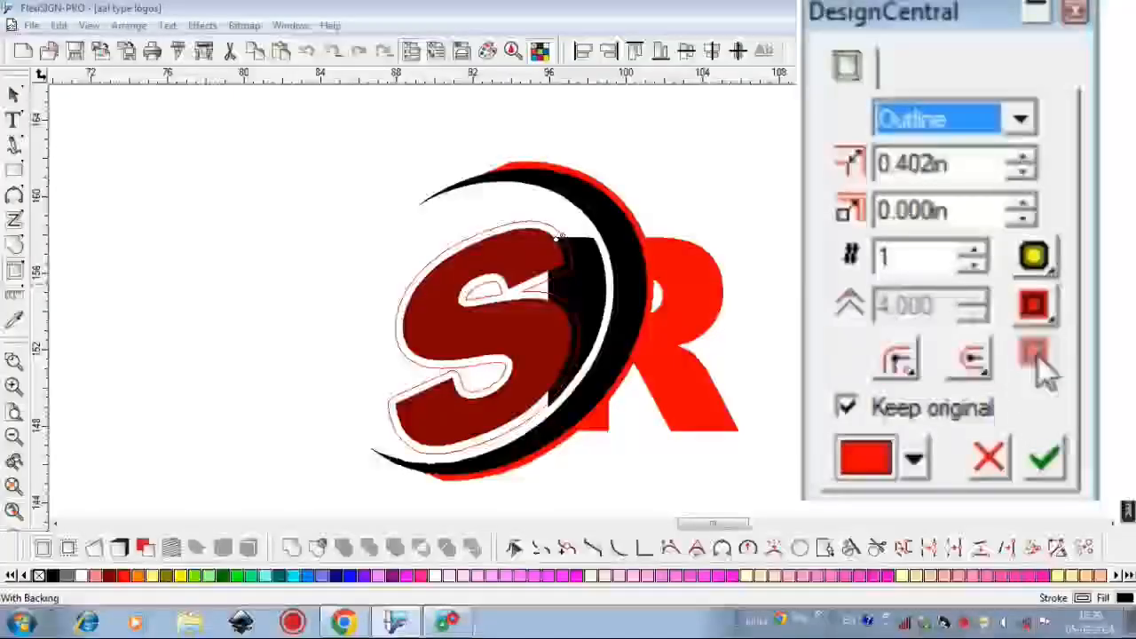
pyautogui.click(1047, 458)
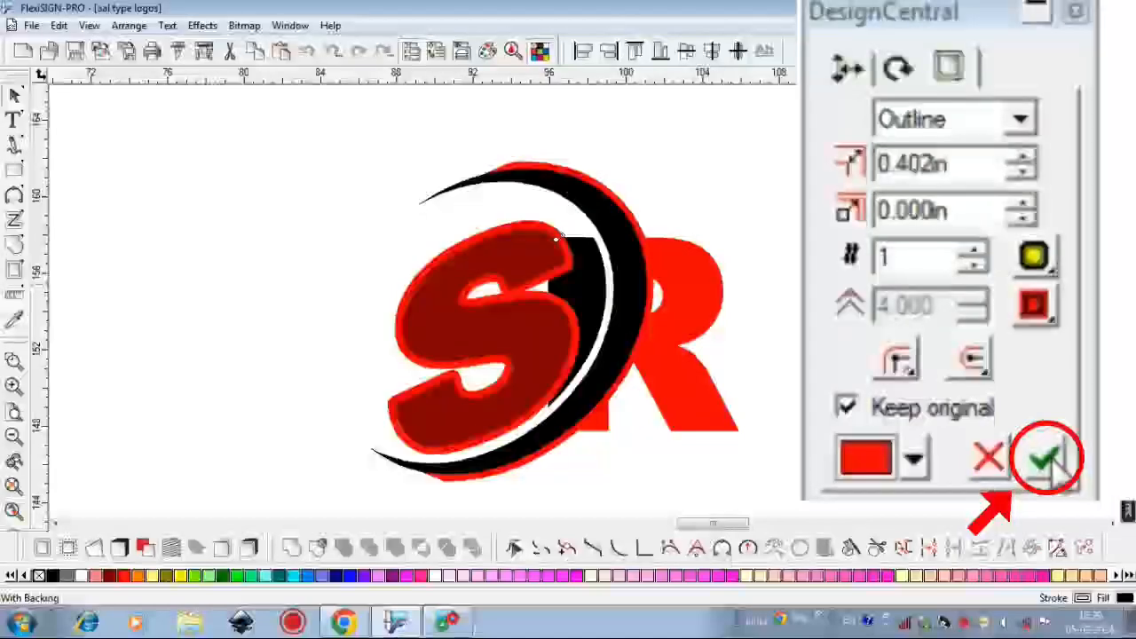
pyautogui.rightClick(530, 344)
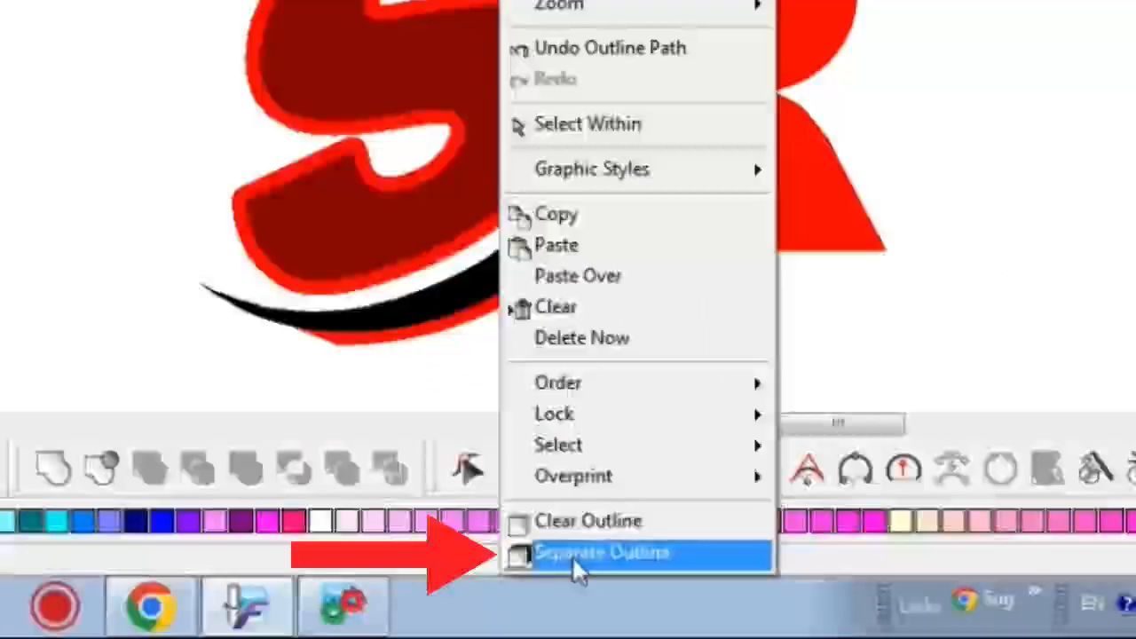
pyautogui.click(573, 553)
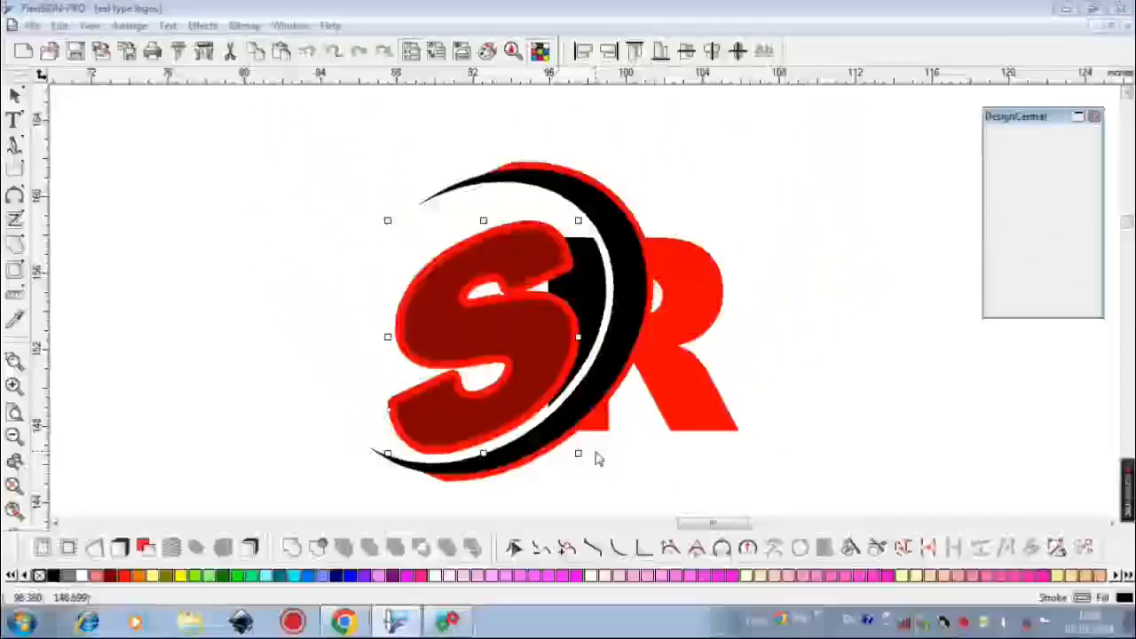
# Cut the separated S outline out of the black stem piece of the R.
pyautogui.click(594, 456)
pyautogui.click(545, 417)
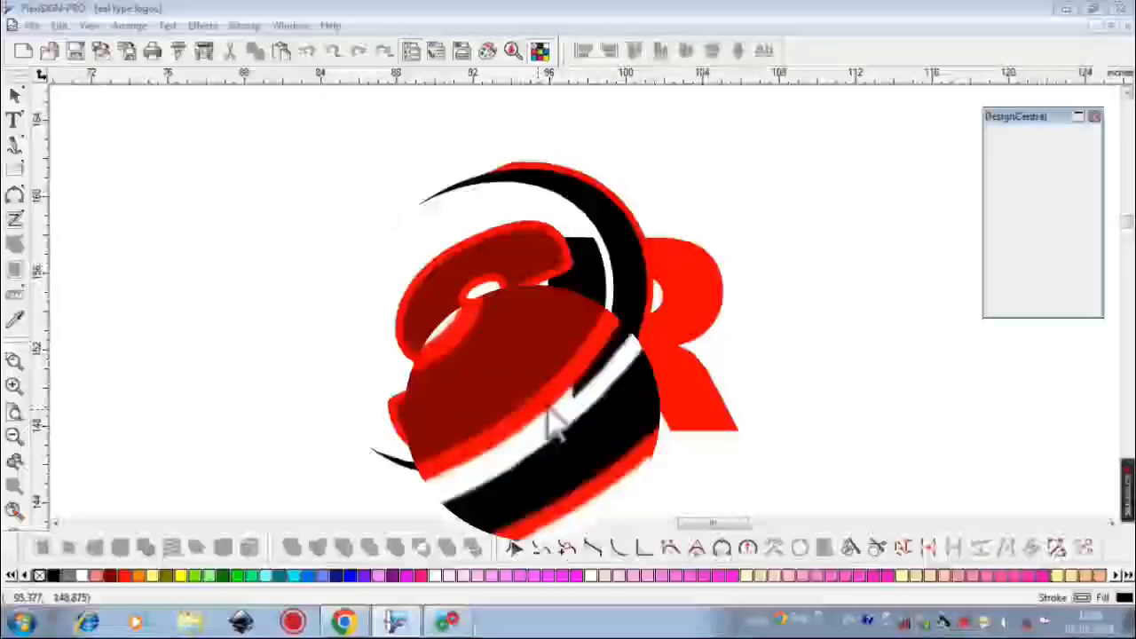
pyautogui.keyDown('shift'); pyautogui.click(599, 311); pyautogui.keyUp('shift')
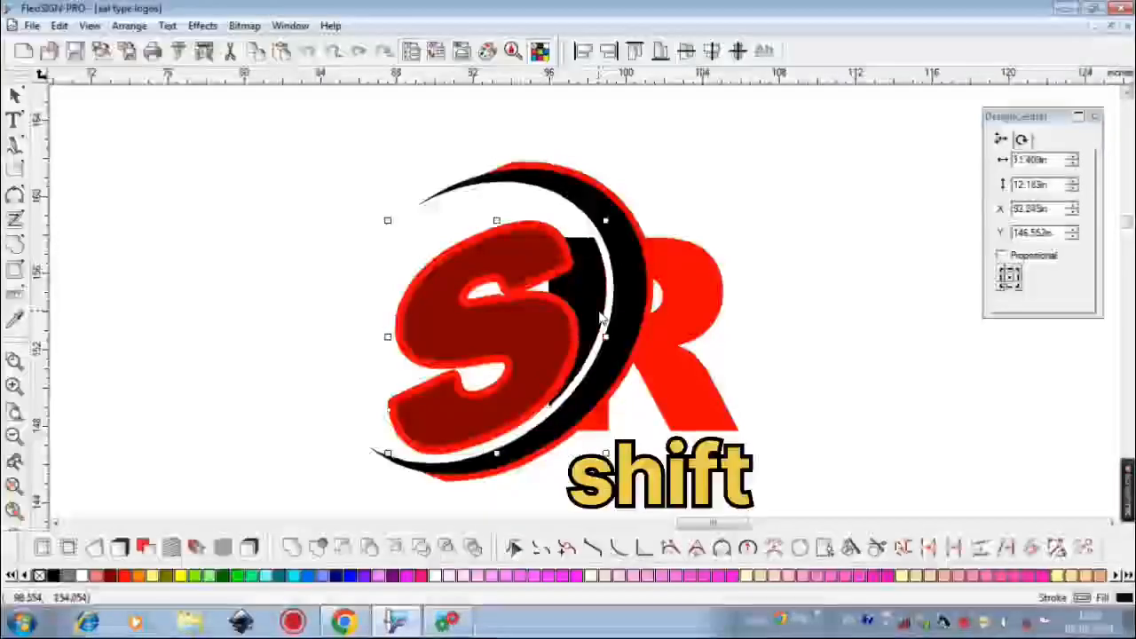
pyautogui.click(344, 547)
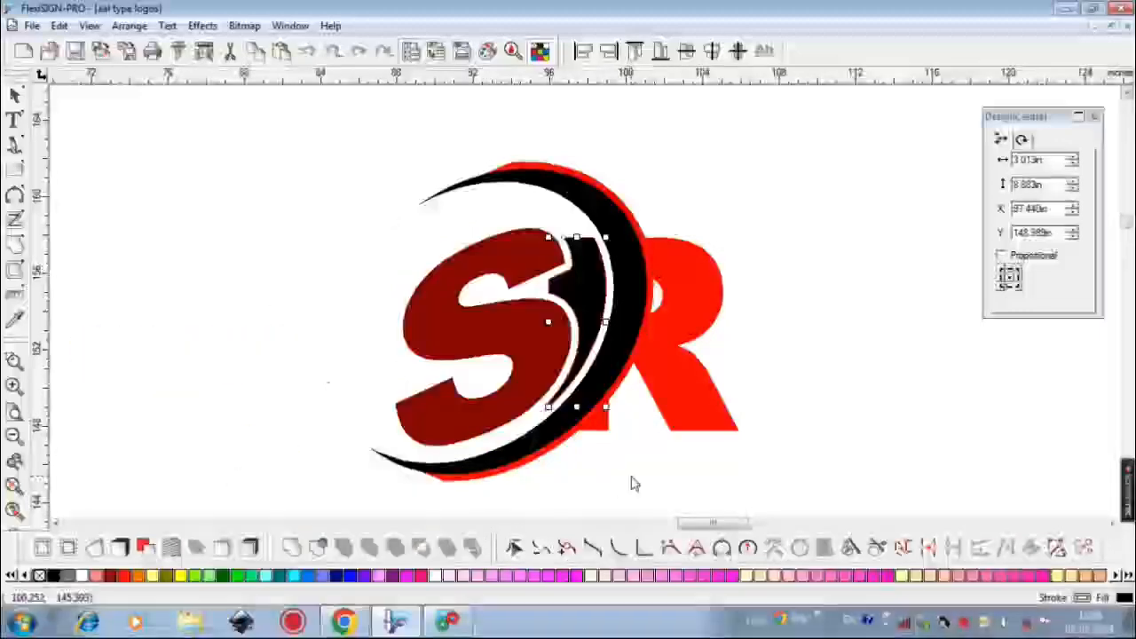
pyautogui.click(636, 480)
# Distort the whole SR logo with the trapezoid shape, flipped horizontally so that the S side becomes the taller one.
pyautogui.scroll(-2, 638, 478)
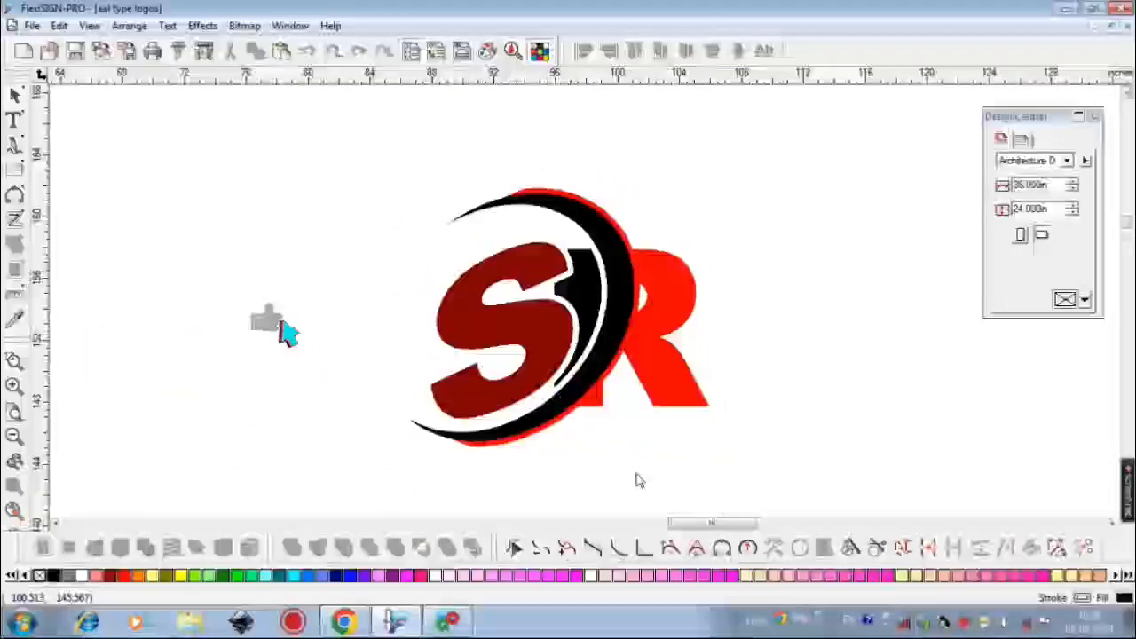
pyautogui.scroll(-1, 636, 479)
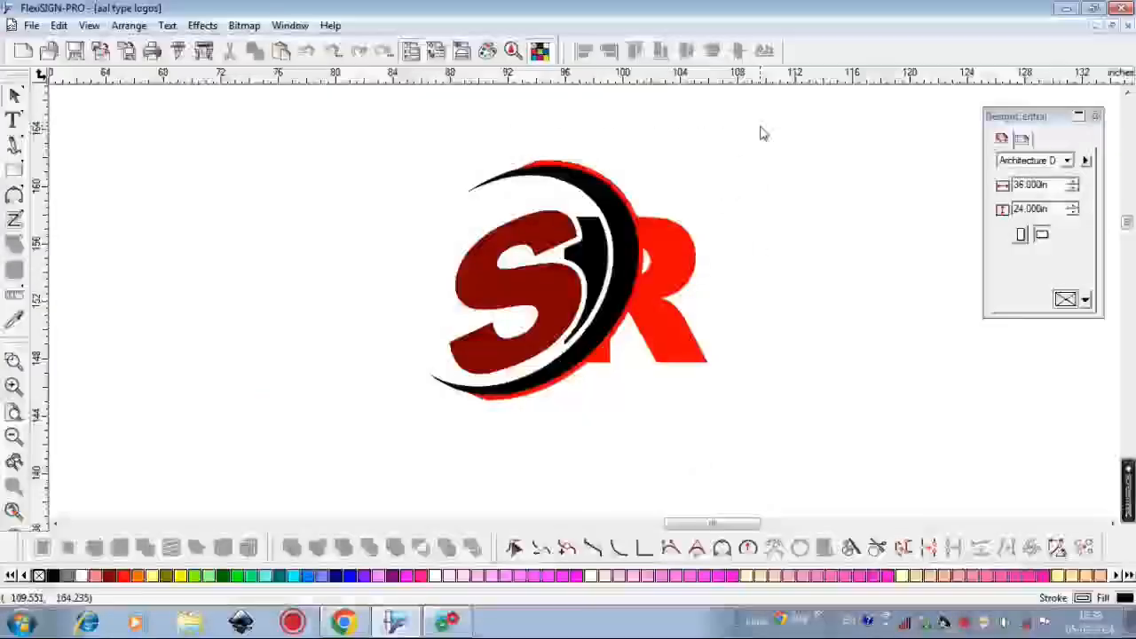
pyautogui.moveTo(760, 127); pyautogui.dragTo(373, 414)
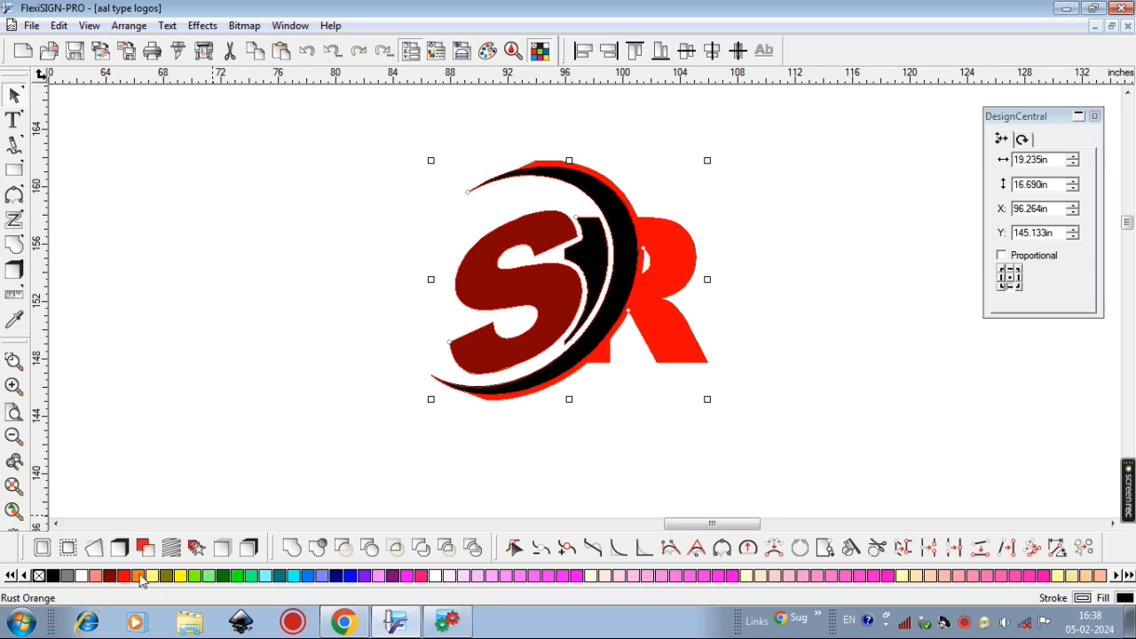
pyautogui.click(94, 547)
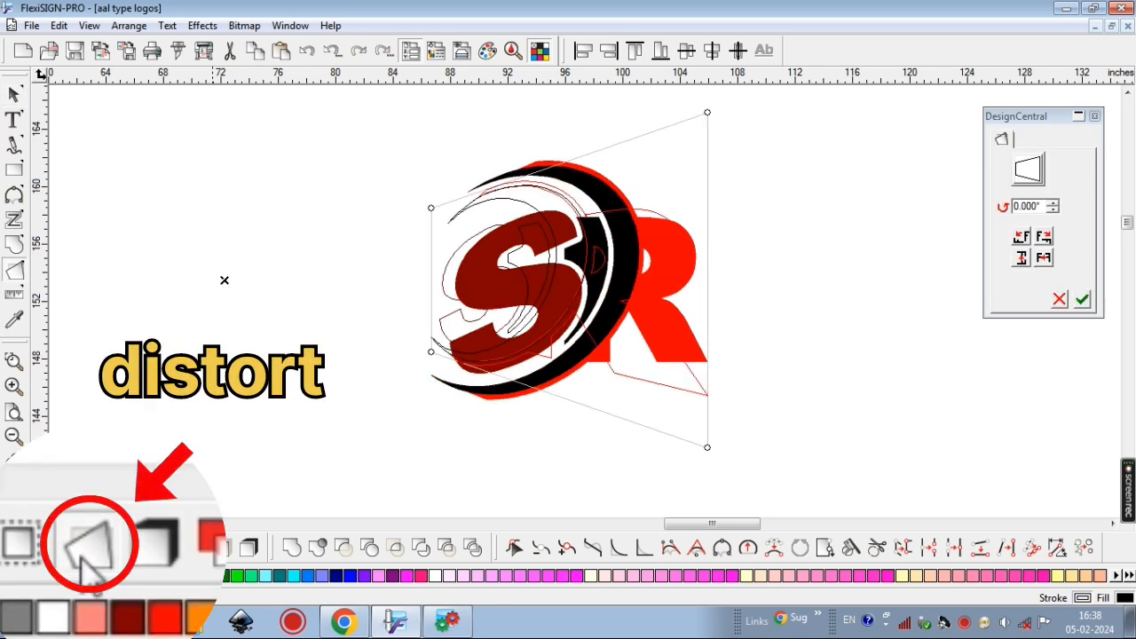
pyautogui.click(1029, 168)
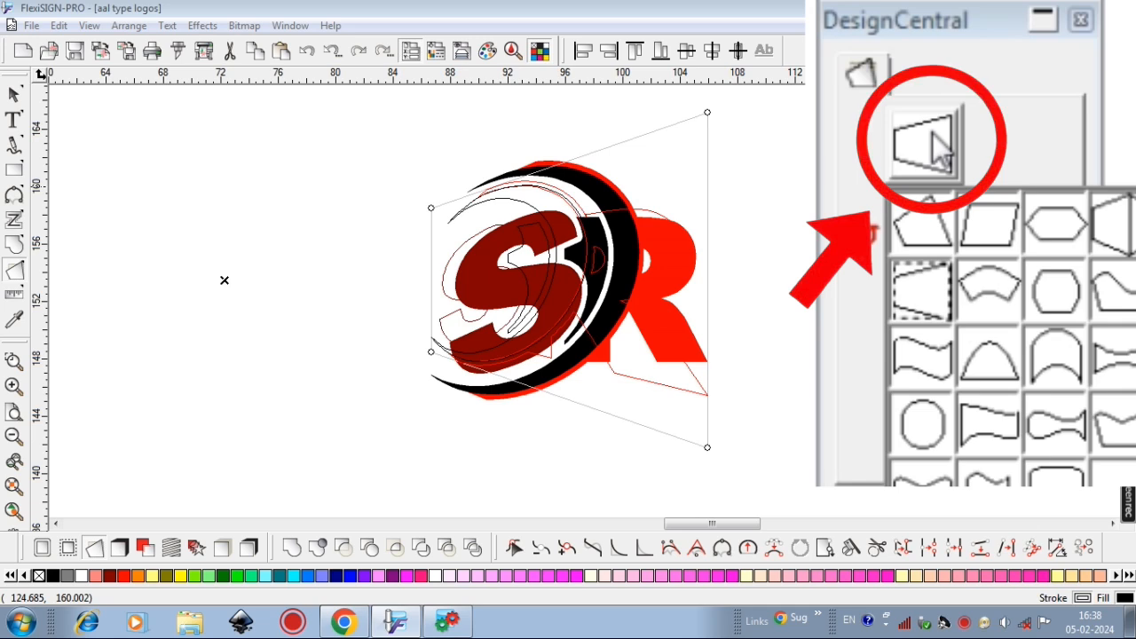
pyautogui.click(923, 301)
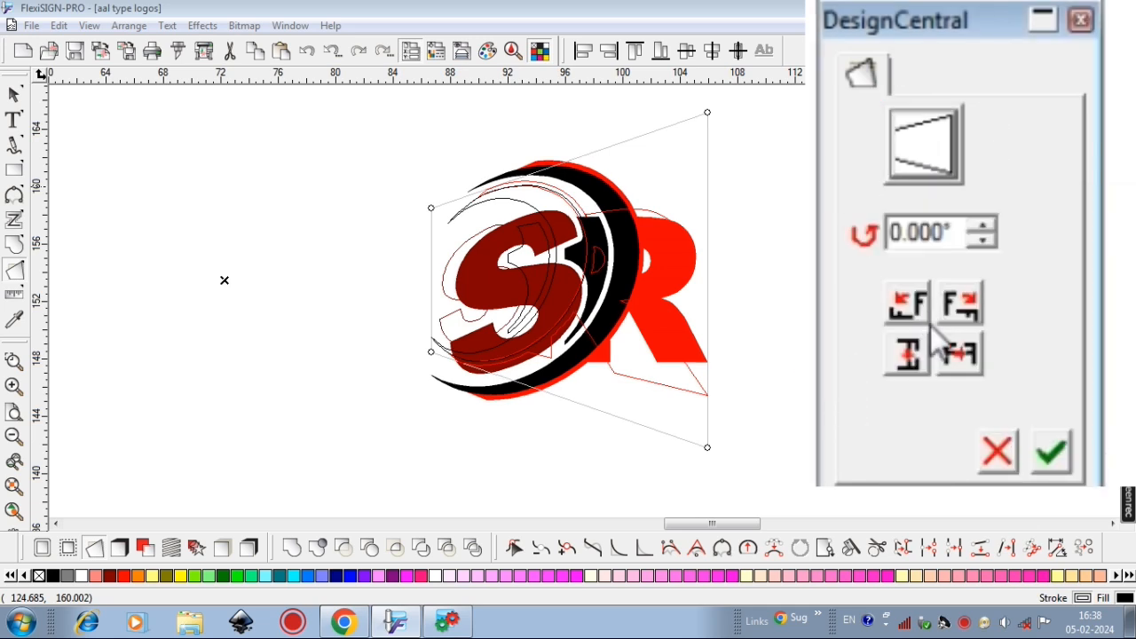
pyautogui.click(974, 364)
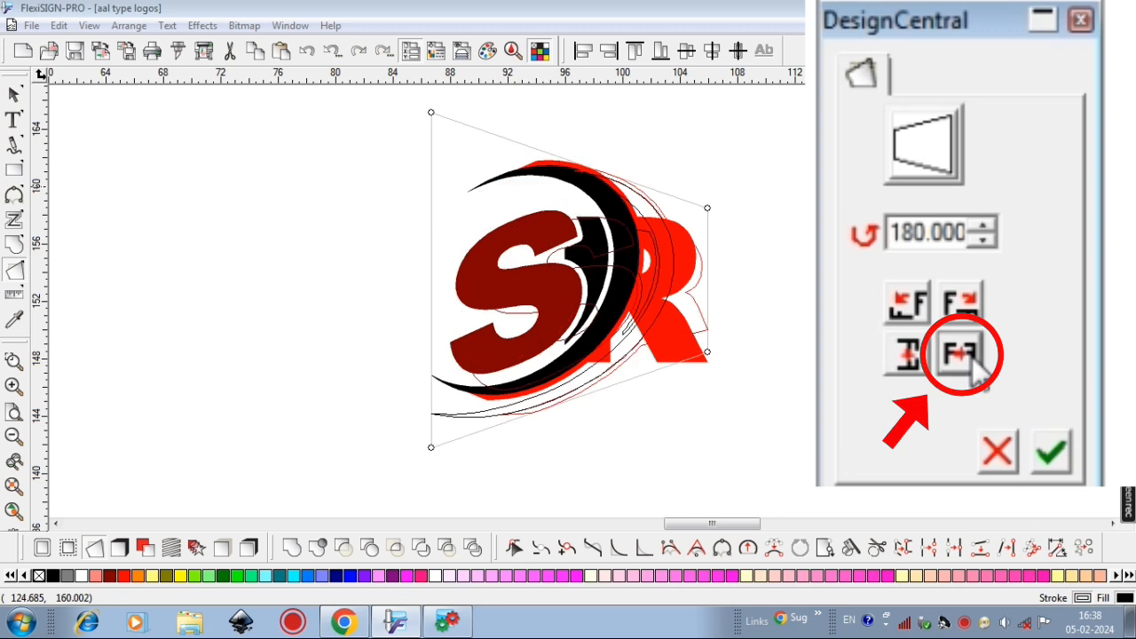
pyautogui.click(1054, 453)
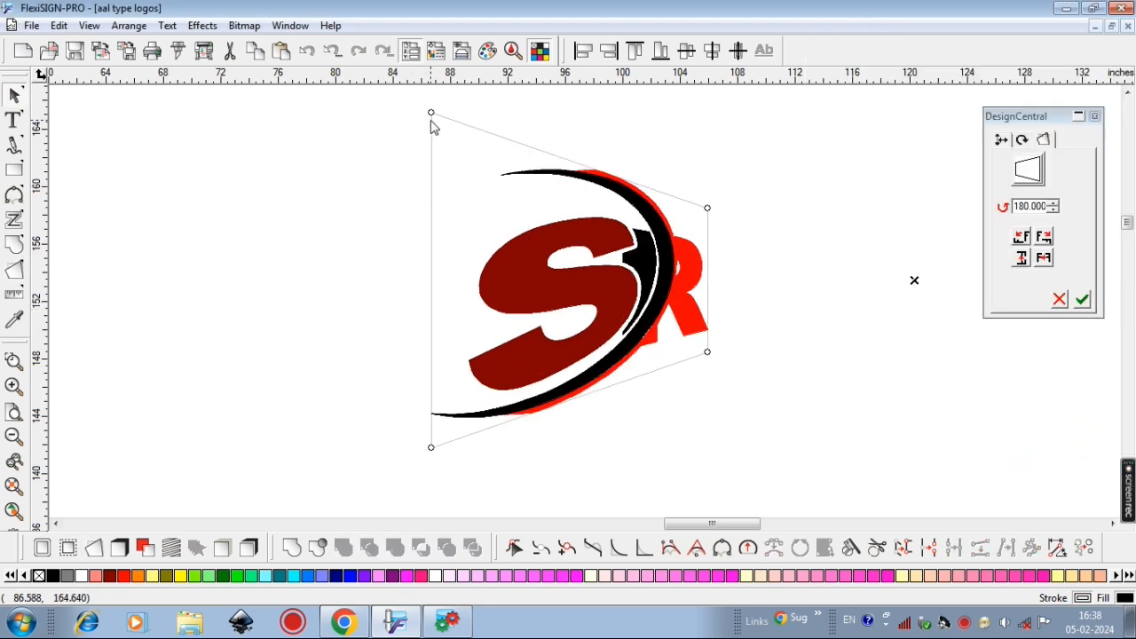
# Reduce the distortion by bringing the two corners on the S side inwards, and apply the change.
pyautogui.moveTo(430, 113); pyautogui.dragTo(429, 193)
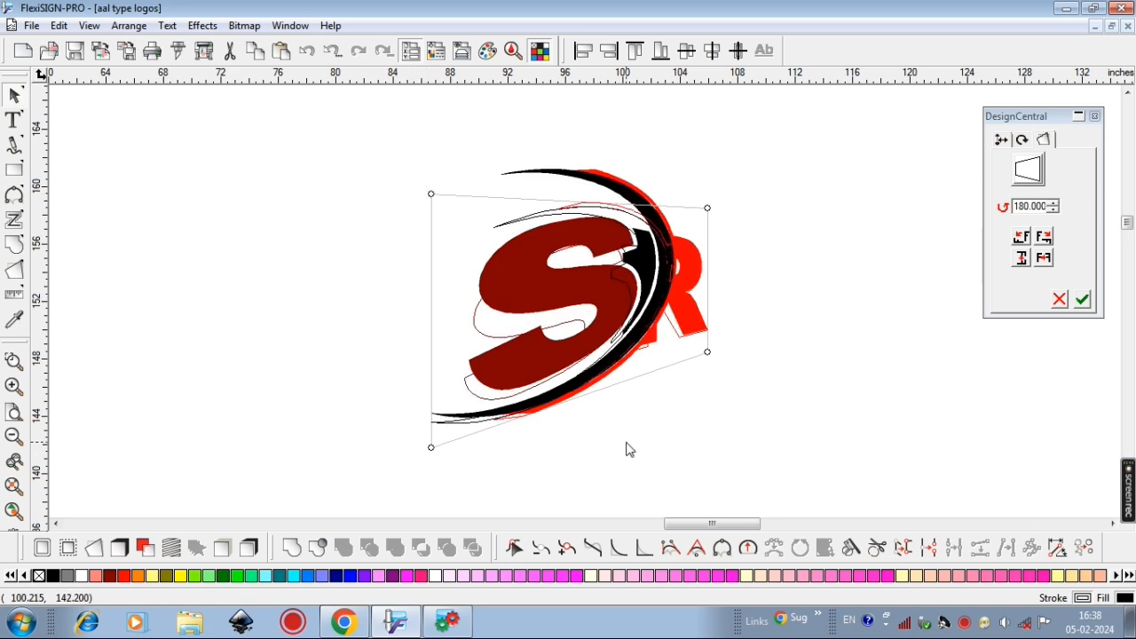
pyautogui.moveTo(430, 448); pyautogui.dragTo(430, 402)
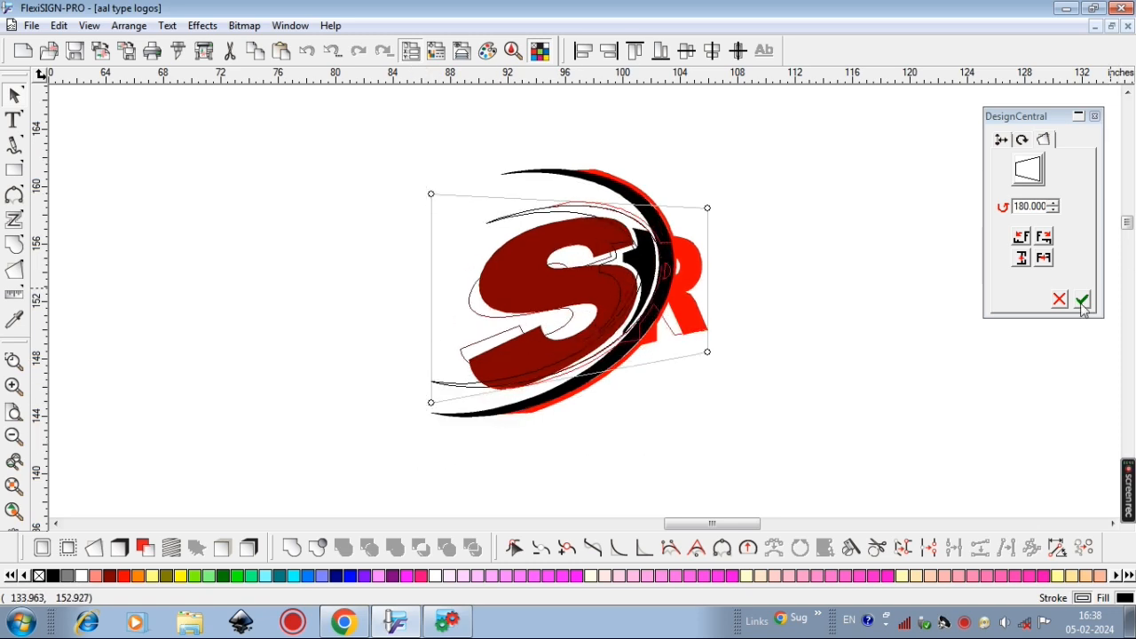
pyautogui.click(1081, 300)
pyautogui.moveTo(432, 193); pyautogui.dragTo(431, 208)
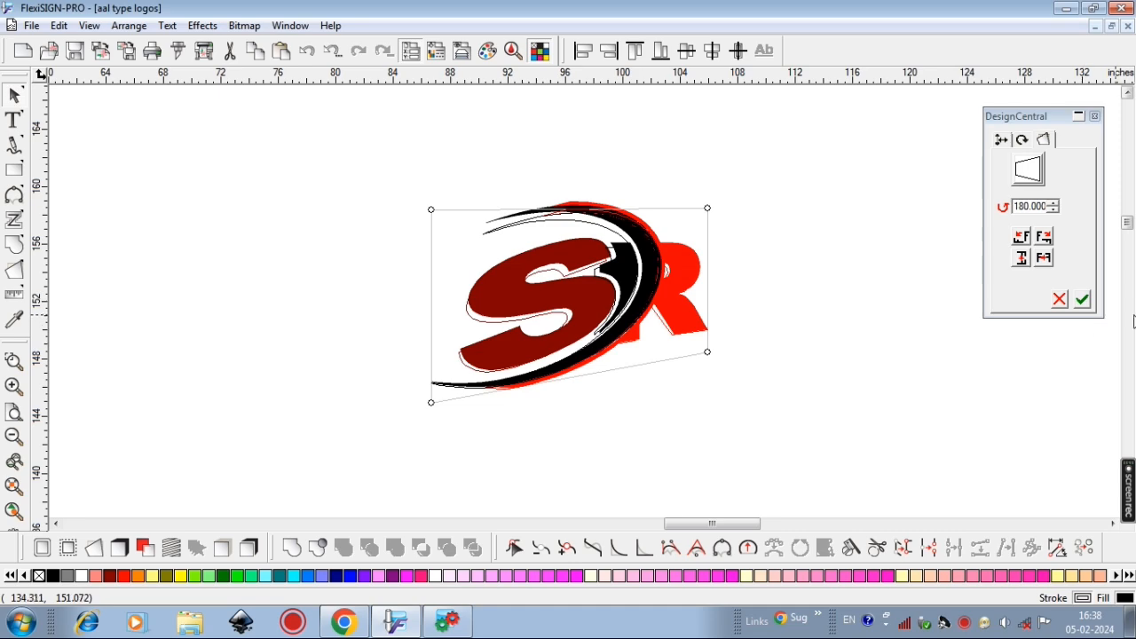
pyautogui.click(1082, 300)
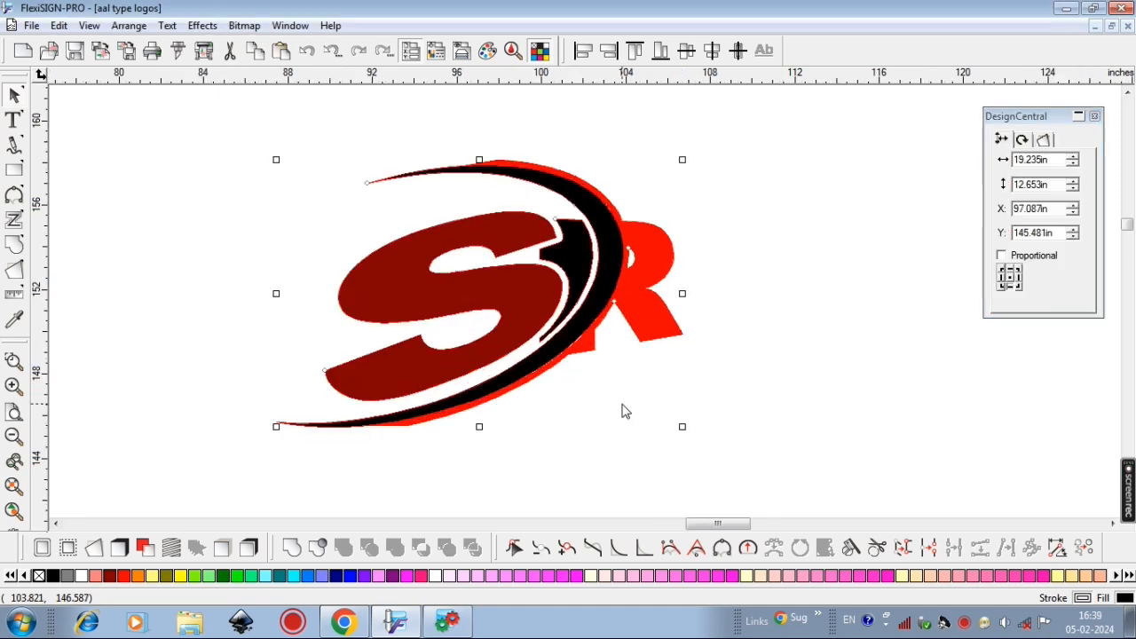
# Raise the upper corner of the distortion frame on the S side to make the S taller, and apply it.
pyautogui.click(624, 410)
pyautogui.hscroll(-1, 625, 410)
pyautogui.click(702, 327)
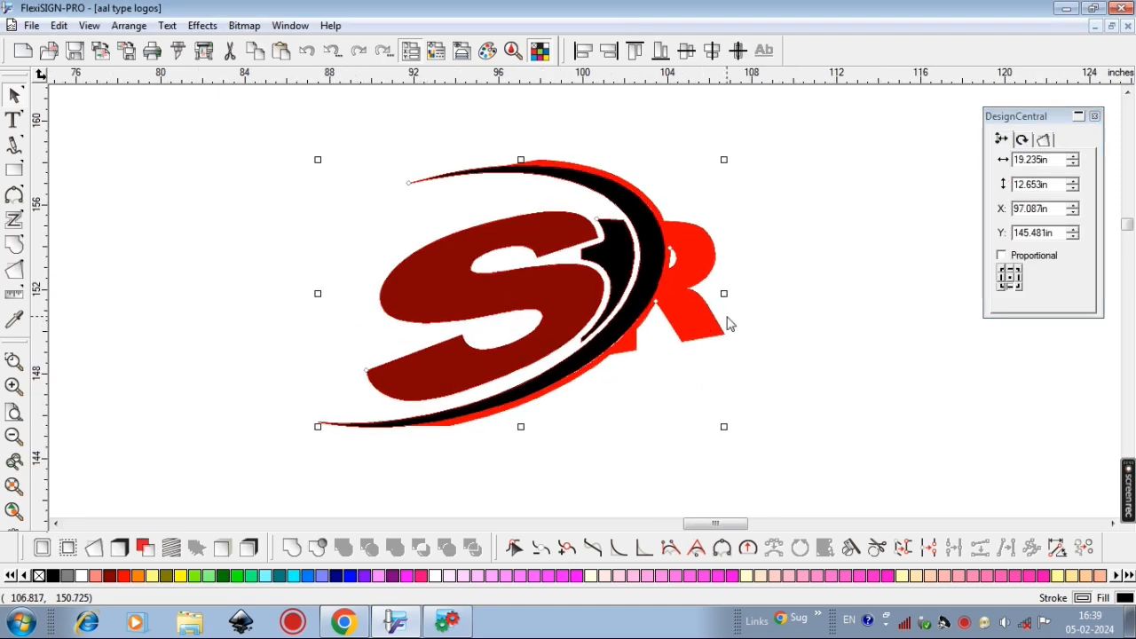
pyautogui.click(1047, 142)
pyautogui.moveTo(318, 135); pyautogui.dragTo(316, 105)
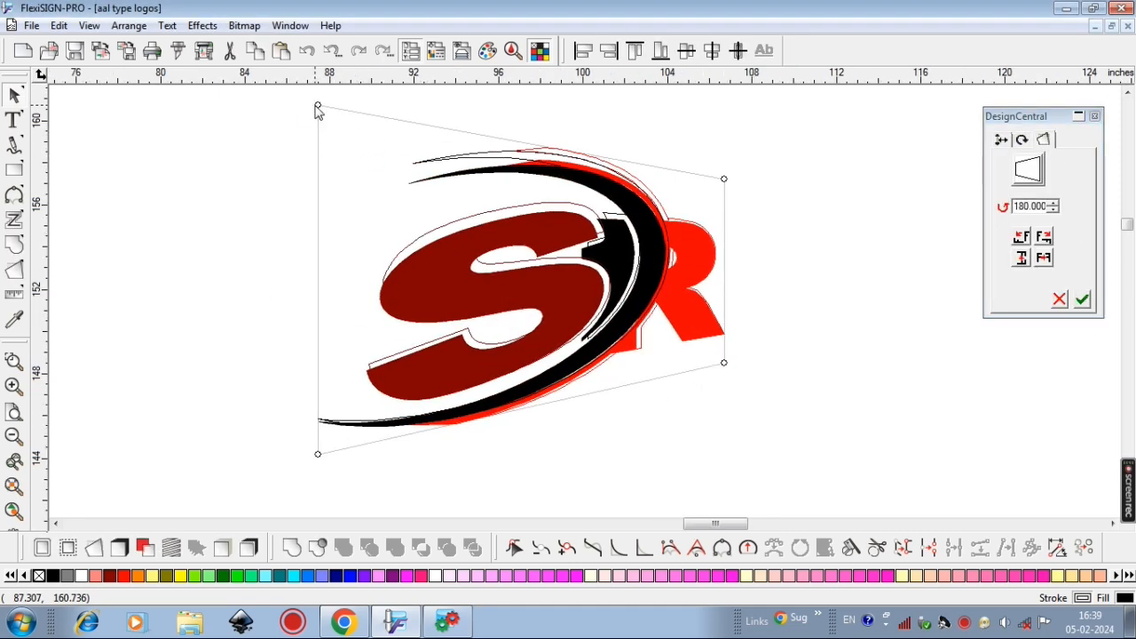
pyautogui.click(1081, 300)
# Select the whole distorted SR logo and move it slightly down.
pyautogui.click(651, 438)
pyautogui.hotkey('ctrl', '-')
pyautogui.click(566, 334)
pyautogui.moveTo(570, 319); pyautogui.dragTo(573, 338)
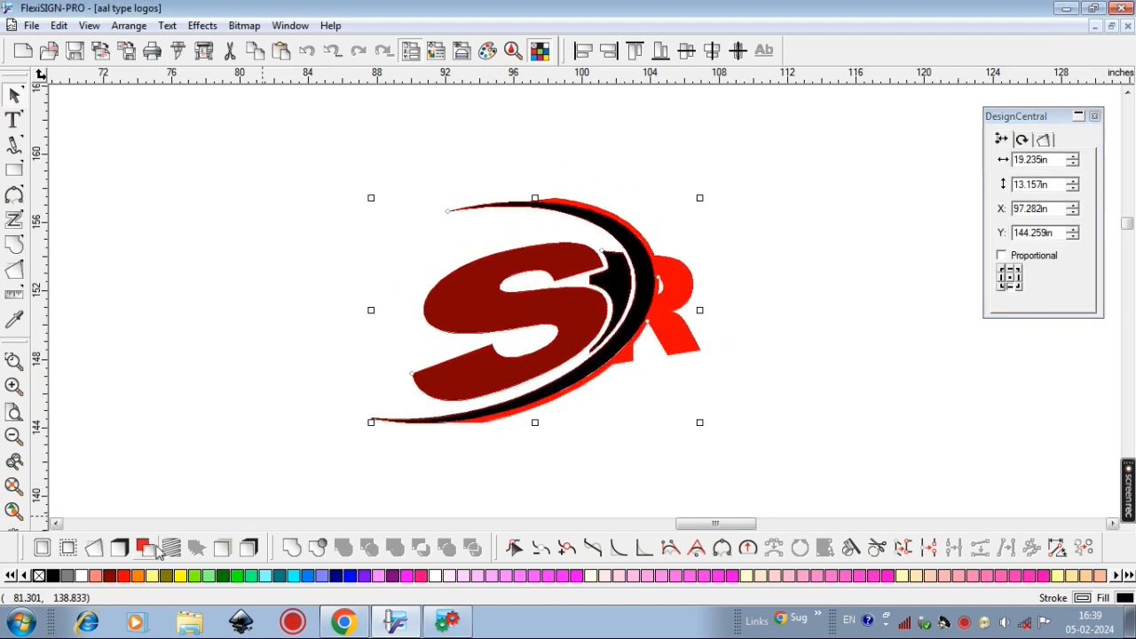
# Start a Cast shadow on the whole SR logo and choose the variant that casts the shadow with backing.
pyautogui.click(119, 548)
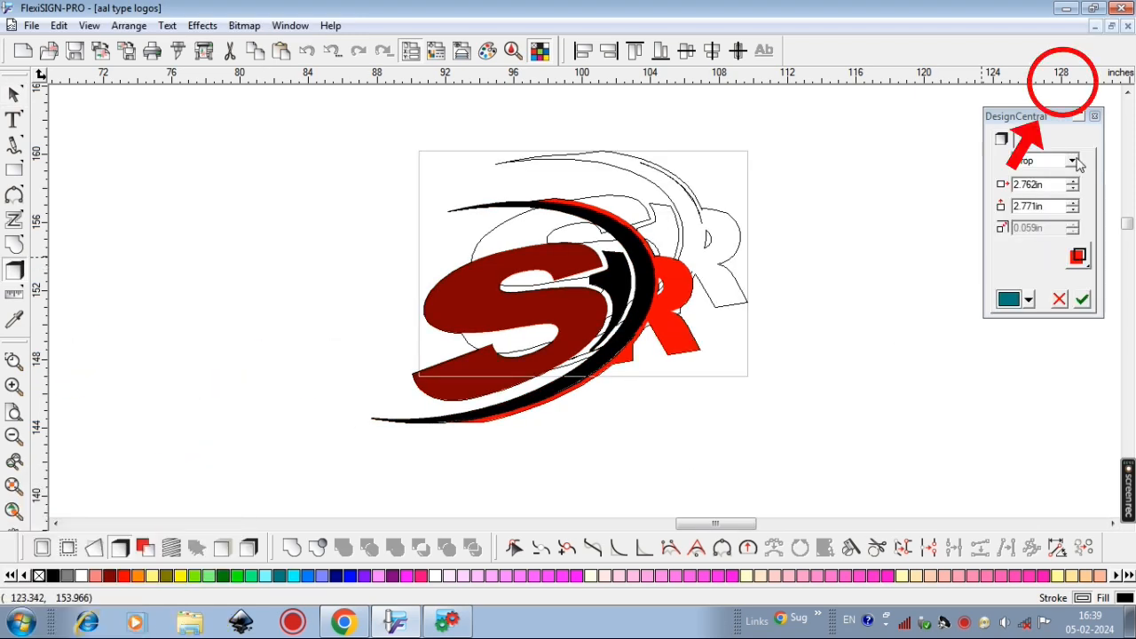
pyautogui.click(1072, 161)
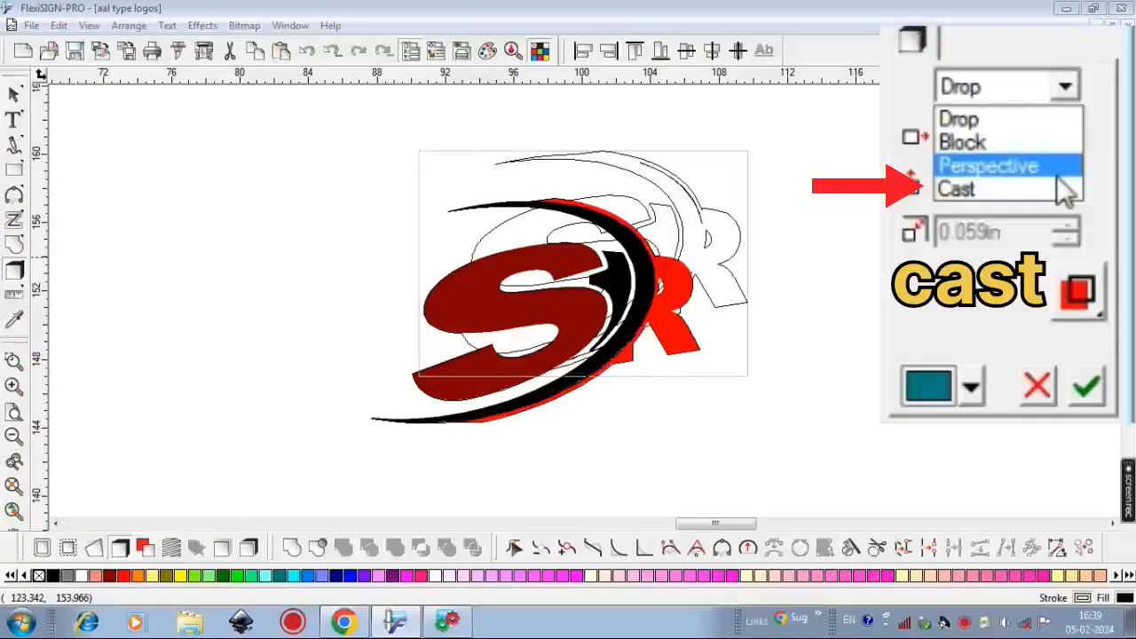
pyautogui.click(1033, 191)
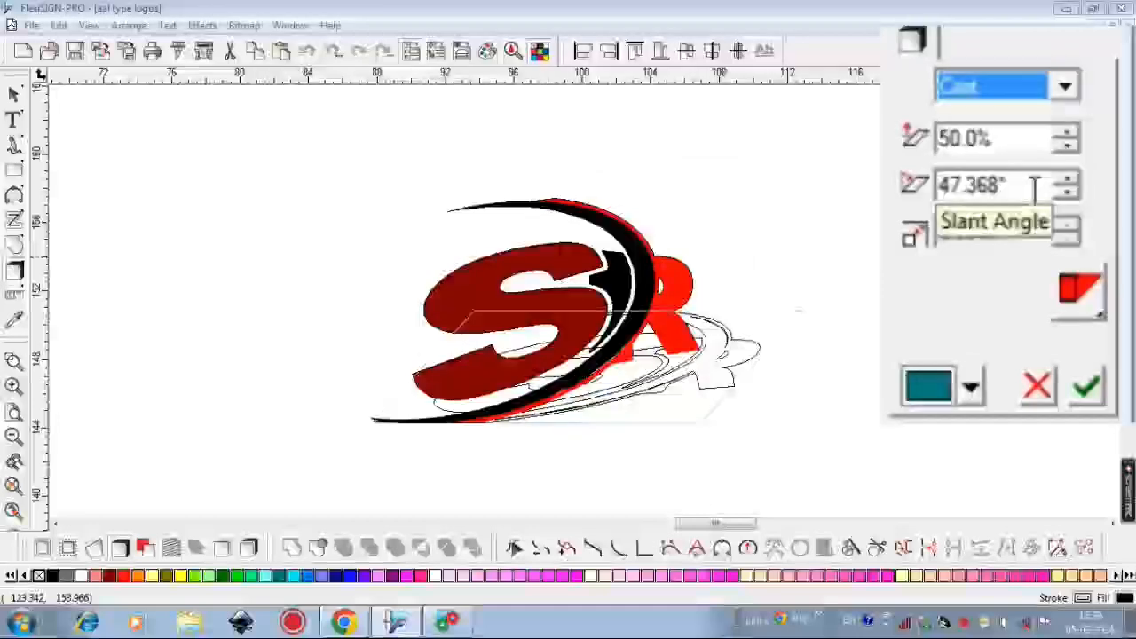
pyautogui.click(1090, 300)
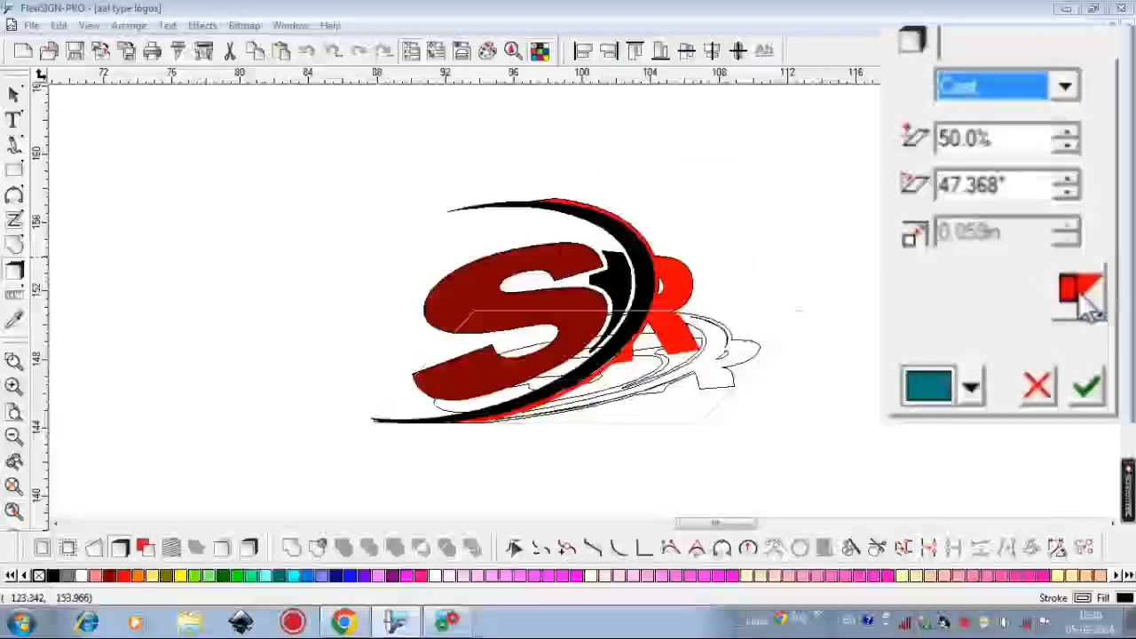
pyautogui.click(1070, 401)
# Set the cast shadow's height to 90% and its slant angle to 90°, apply it to the logo and deselect.
pyautogui.click(1067, 146)
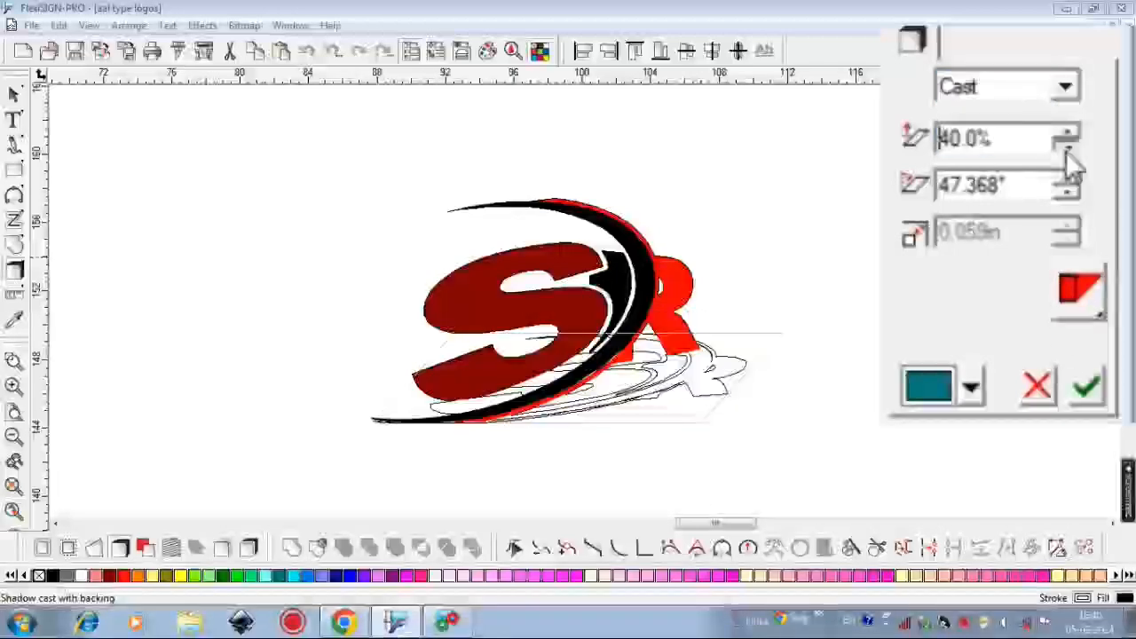
pyautogui.write('90')
pyautogui.press('Return')
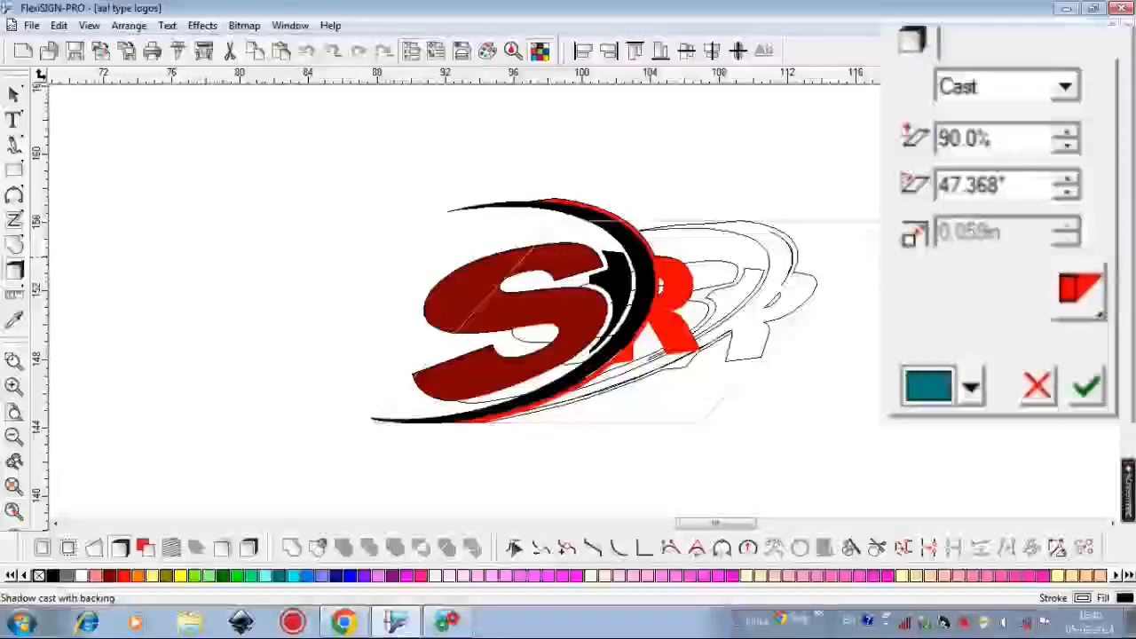
pyautogui.click(1065, 194)
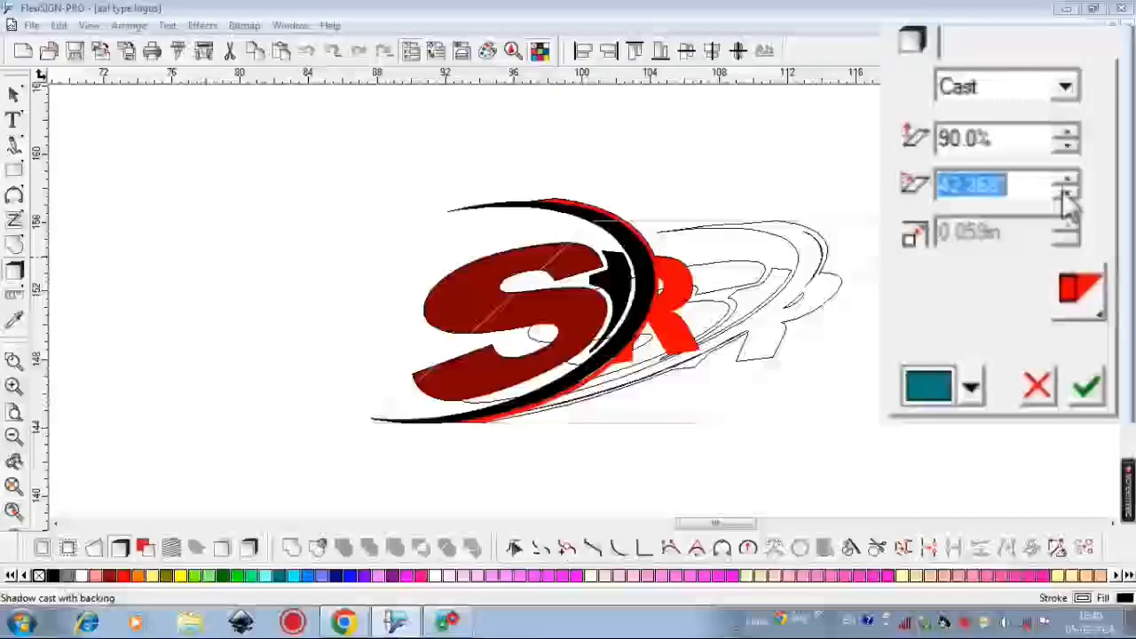
pyautogui.write('90')
pyautogui.press('Return')
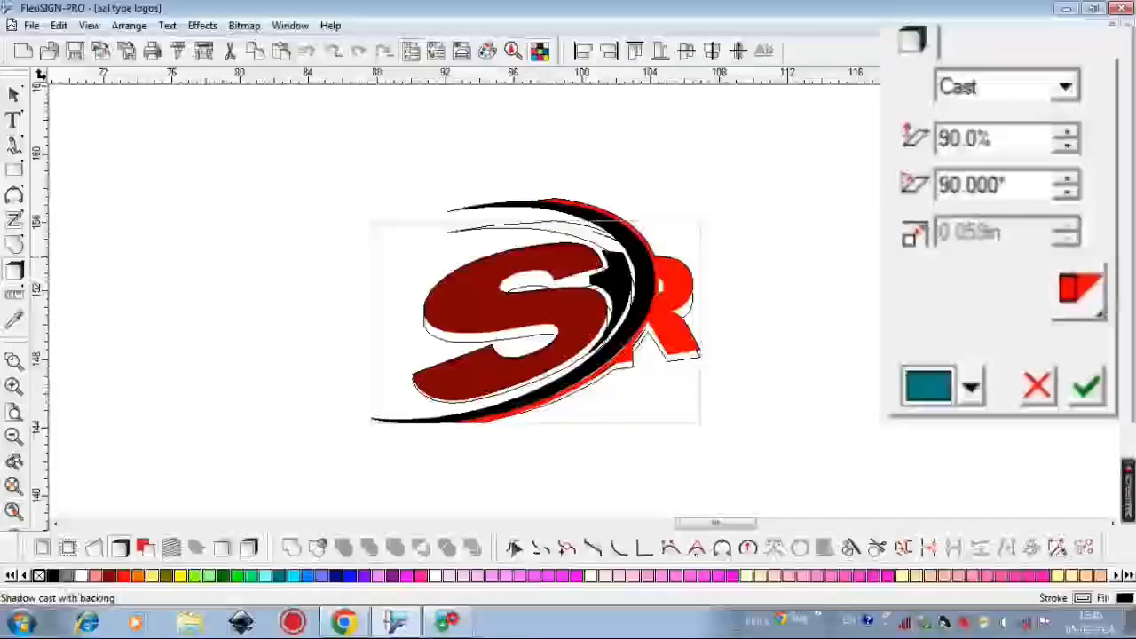
pyautogui.click(1087, 386)
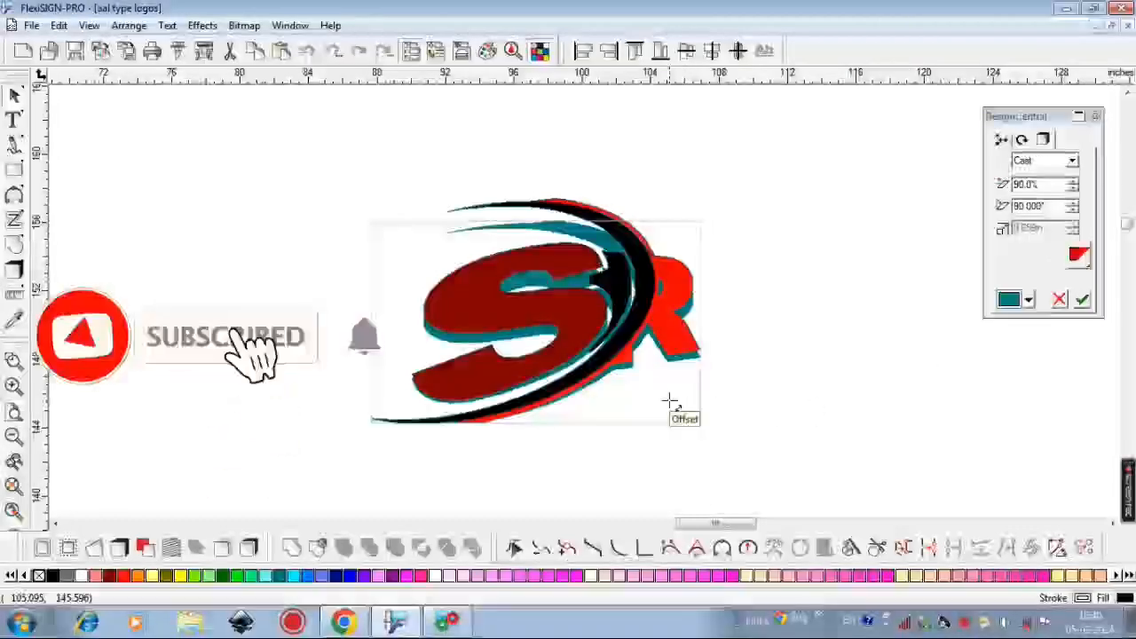
pyautogui.click(791, 378)
pyautogui.scroll(1, 773, 375)
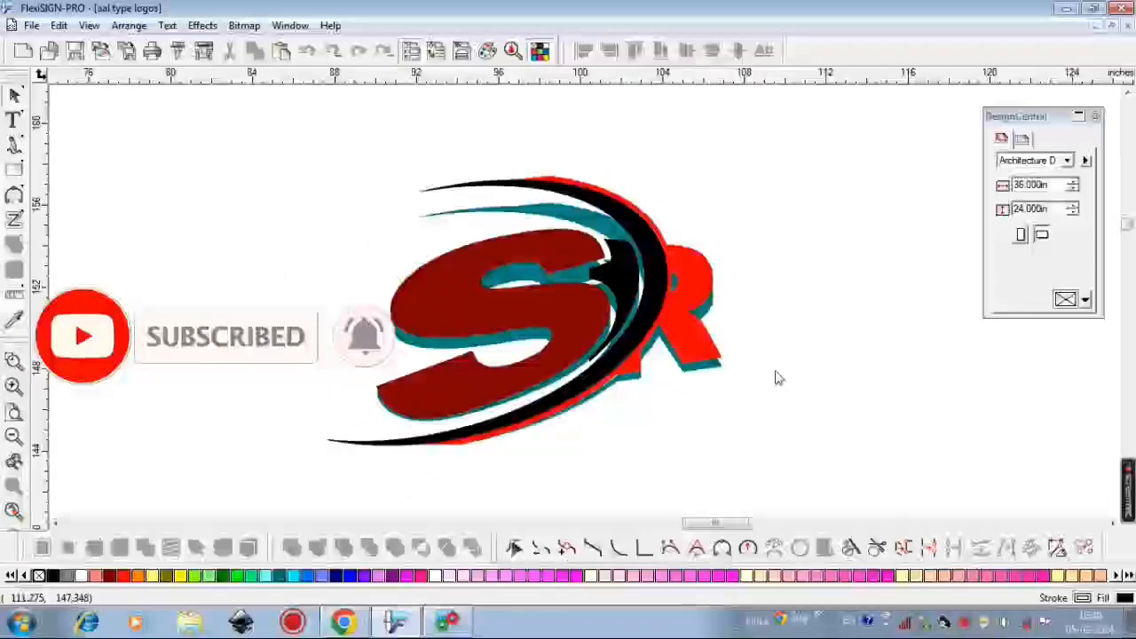
pyautogui.scroll(-1, 750, 392)
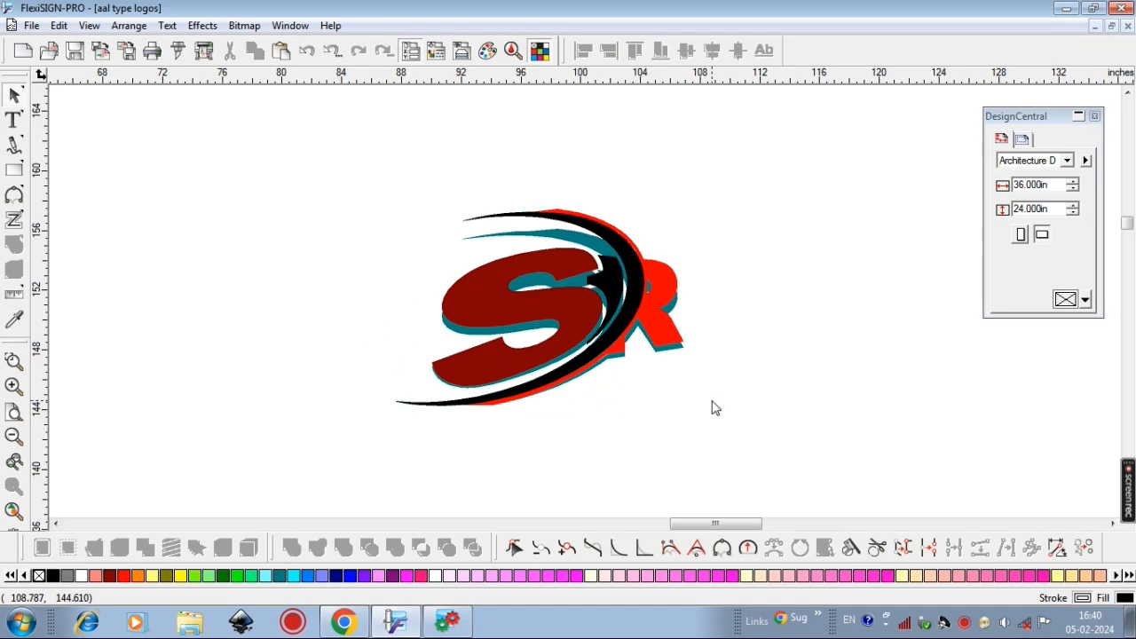
# Select the SR logo with its shadow and bring up the last colours of the swatch palette.
pyautogui.click(657, 330)
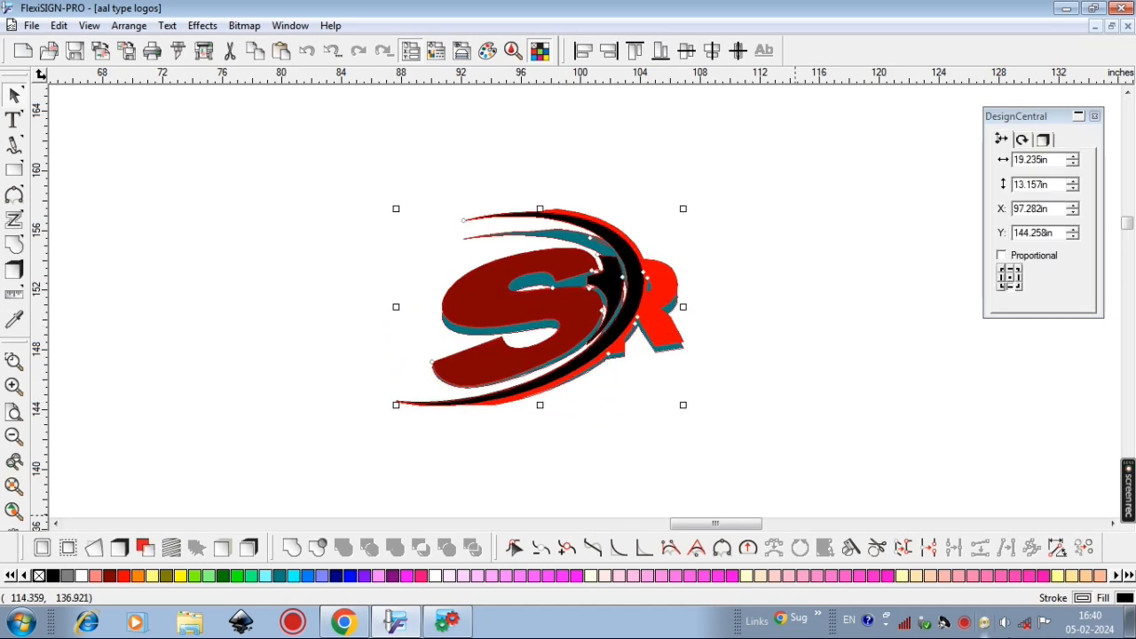
pyautogui.click(1127, 575)
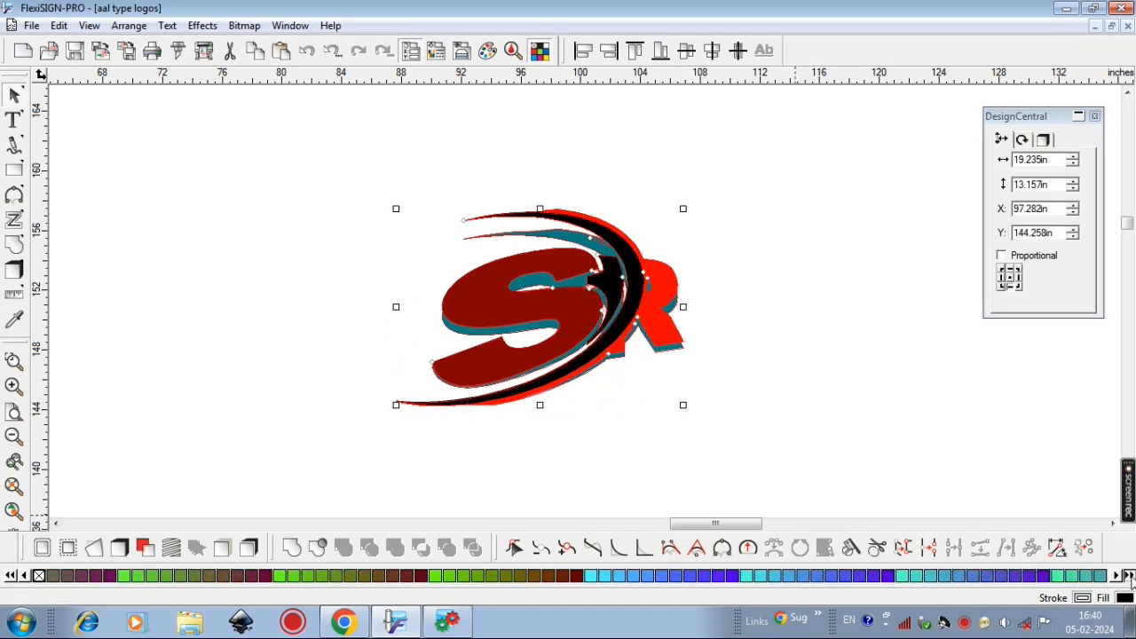